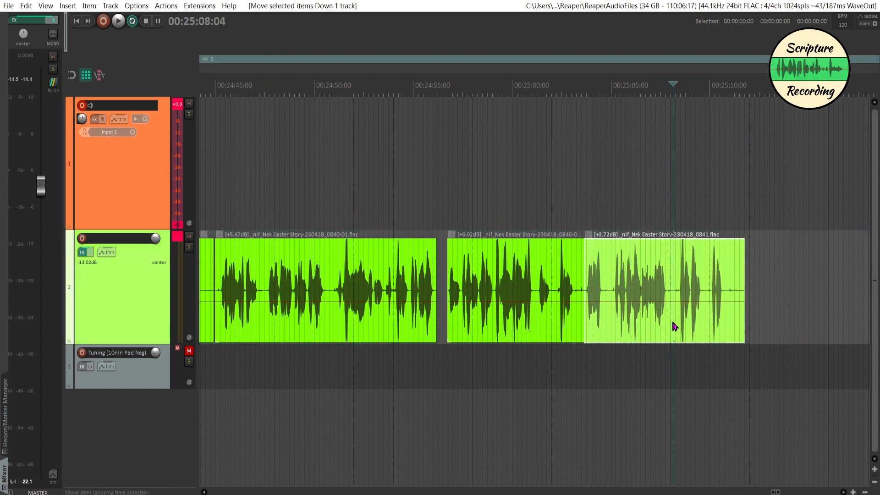
# Play the end of the latest second-track clip and trim away everything after 00:25:08:08.
pyautogui.click(674, 325)
pyautogui.press('space')
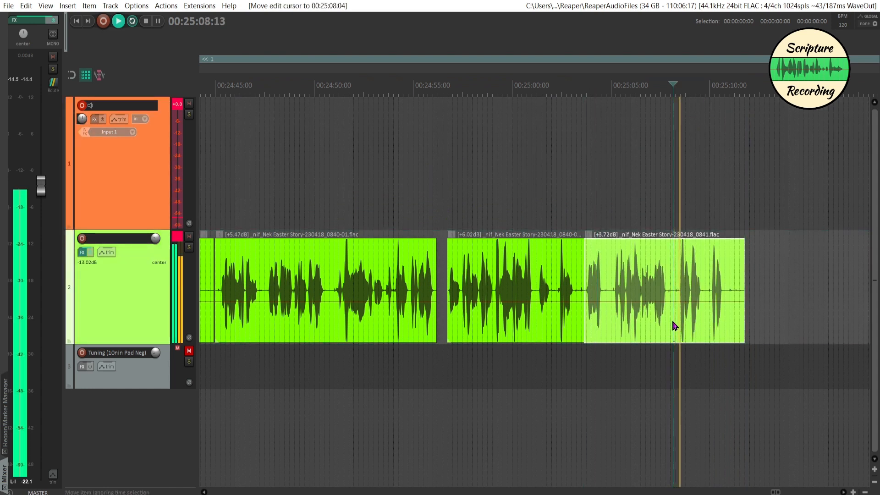
pyautogui.press('space')
pyautogui.click(677, 276)
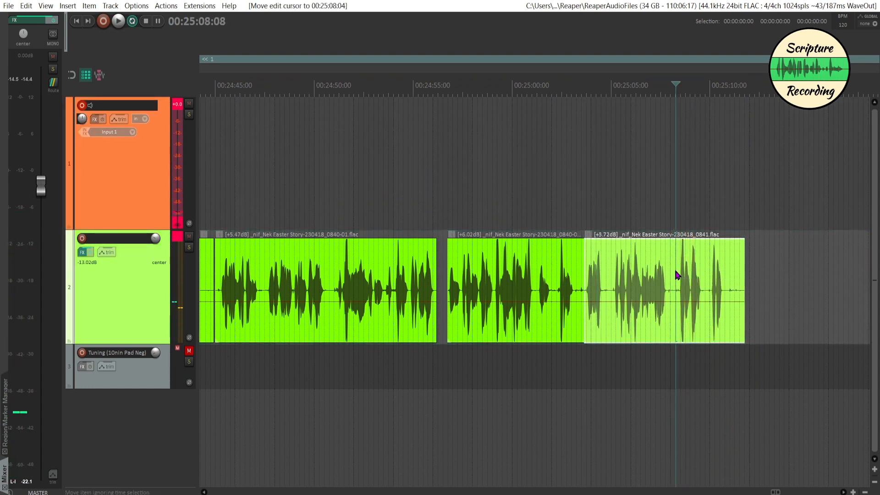
pyautogui.hotkey('alt', 'shift', 's')
# Record a take from 00:25:08:08, trim its start at 00:25:10:17 and place it on the second track against the previous clip.
pyautogui.hotkey('ctrl', 'r')
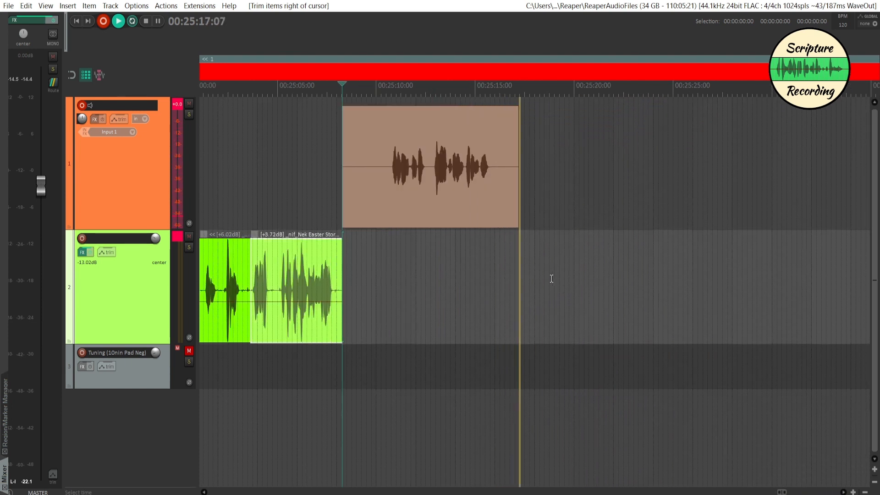
pyautogui.press('space')
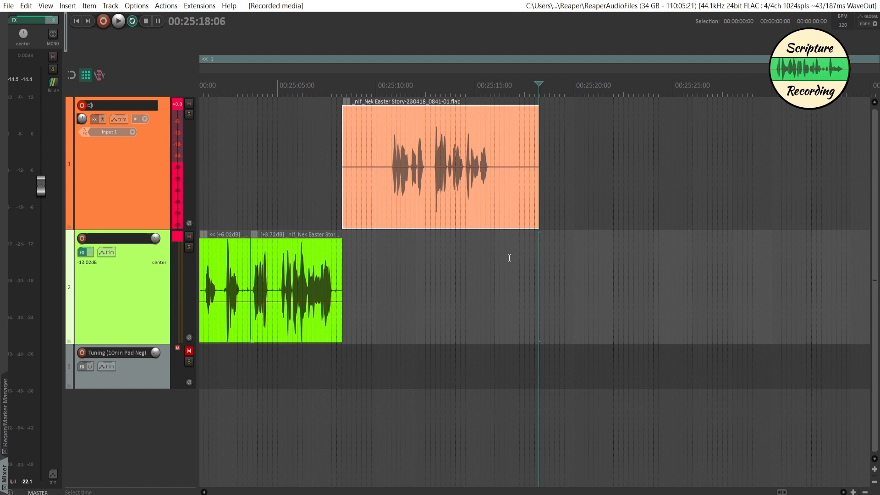
pyautogui.click(388, 175)
pyautogui.press('Down')
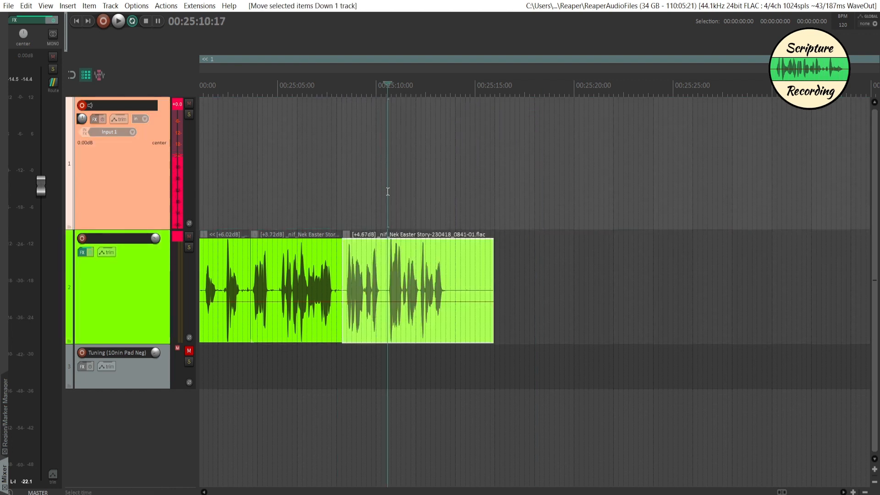
# Audition the pause inside the new clip and trim away everything after 00:25:10:13.
pyautogui.click(386, 324)
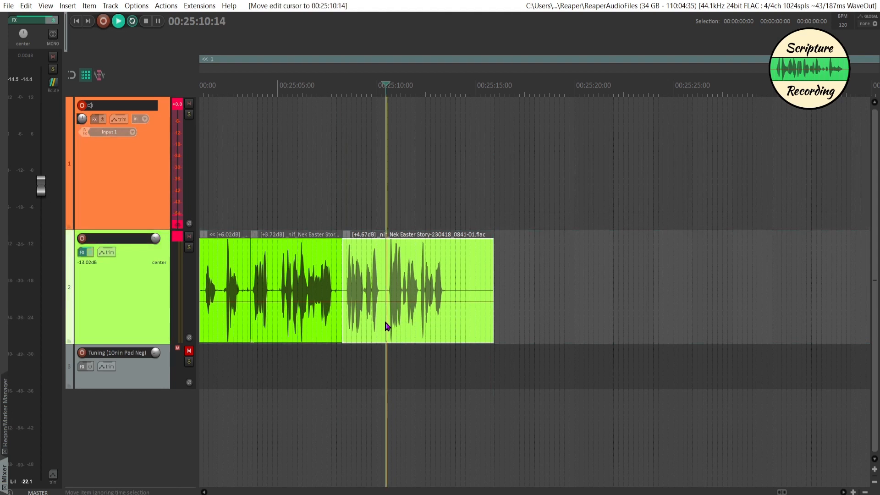
pyautogui.press('space')
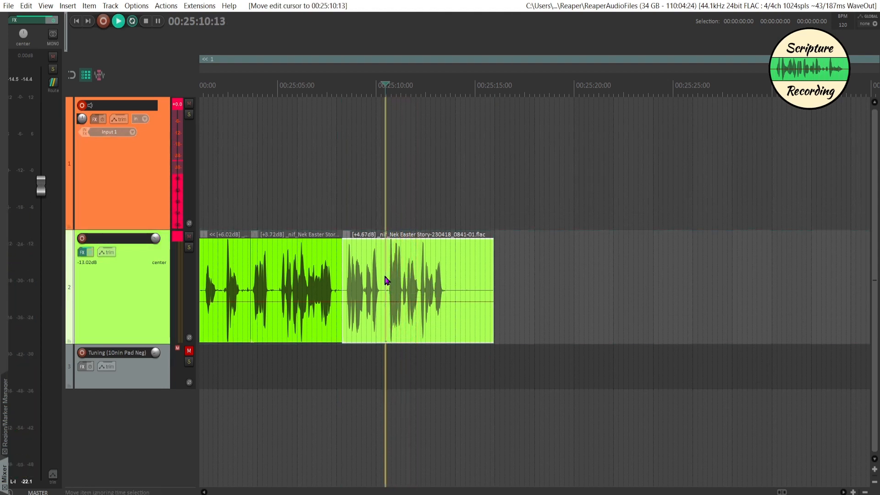
pyautogui.press('space')
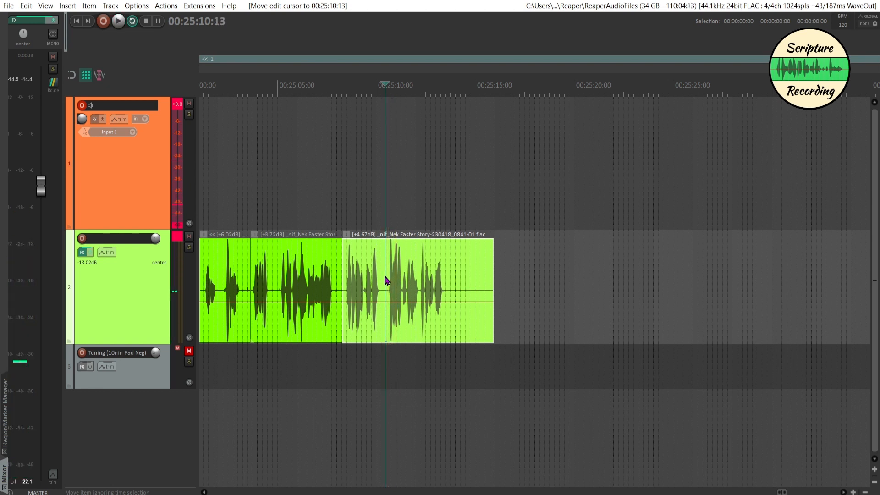
# Record a replacement take from 00:25:10:13, trim its start at 00:25:12:07 and place it on the second track after the previous clip.
pyautogui.hotkey('ctrl', 'r')
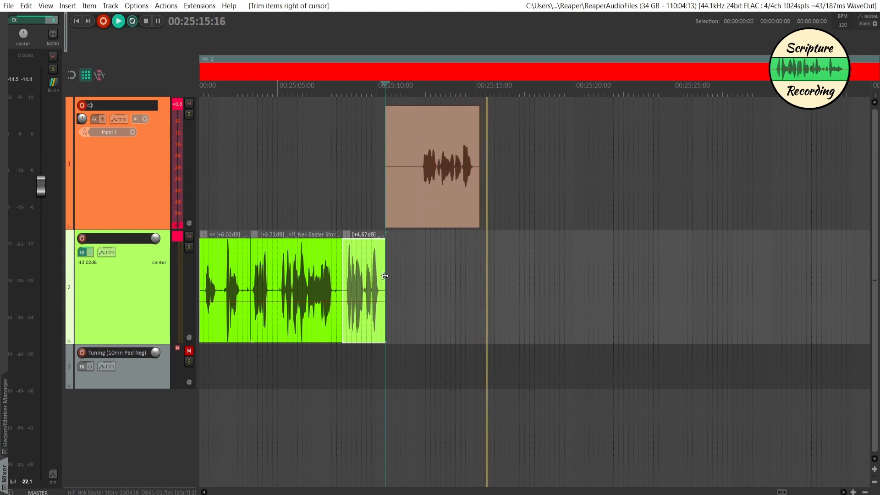
pyautogui.press('space')
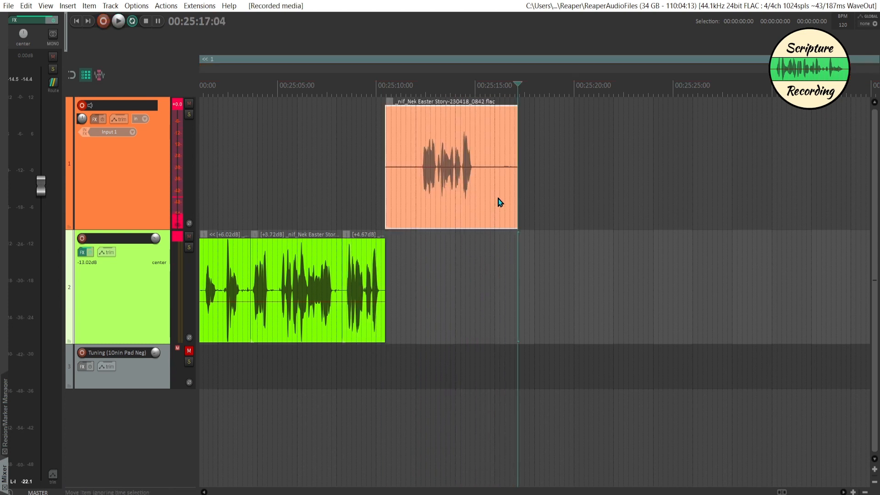
pyautogui.click(420, 172)
pyautogui.press('a')
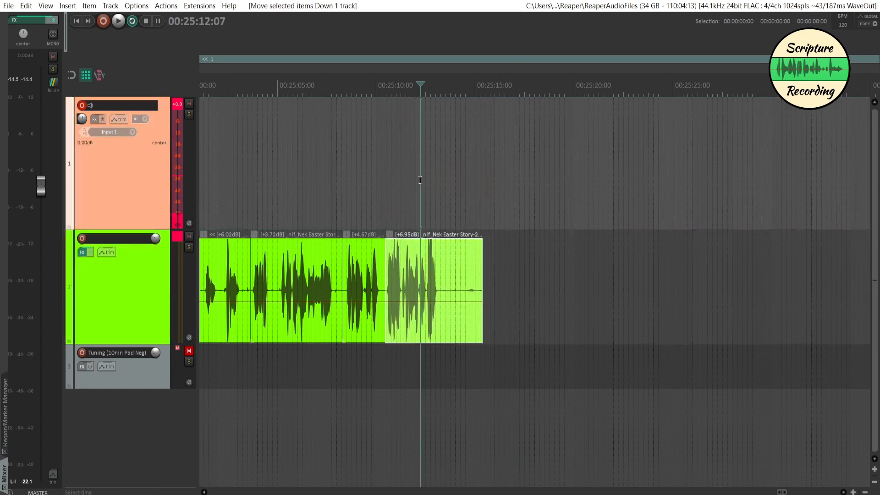
# Add a marker named "68-69" at 00:25:14:01, in the silence after the last phrase.
pyautogui.click(456, 310)
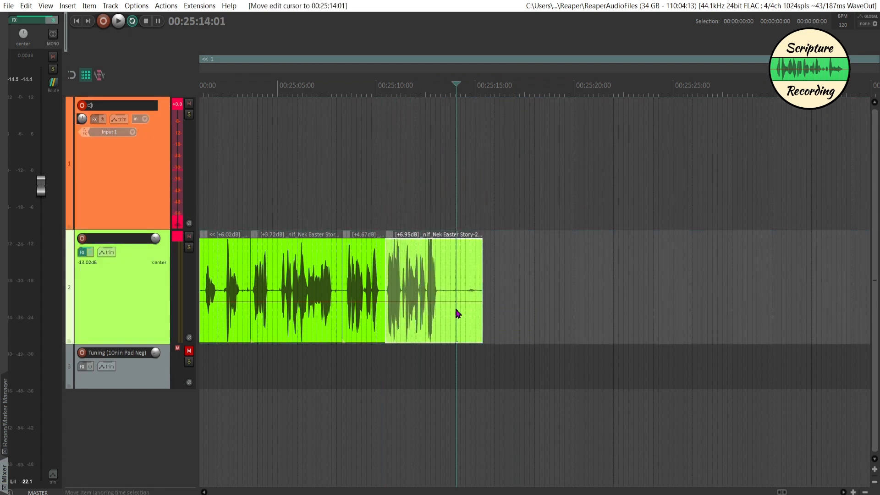
pyautogui.hotkey('shift', 'm')
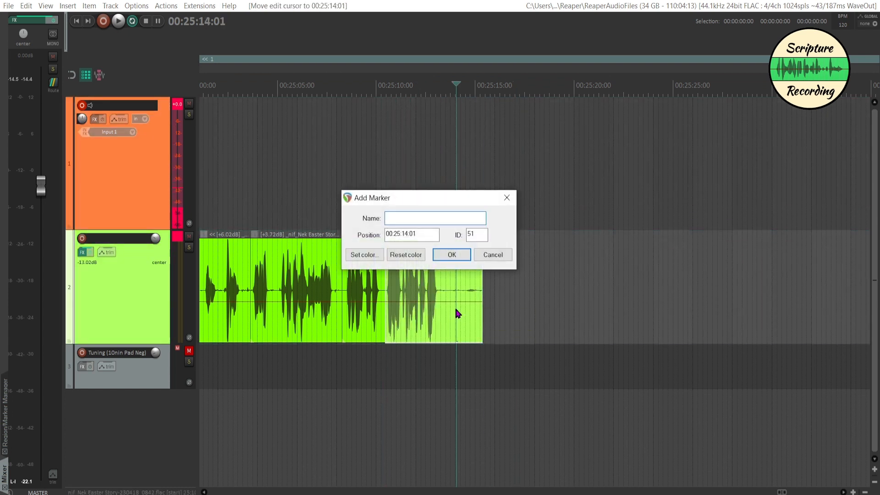
pyautogui.write('68-69')
pyautogui.click(455, 255)
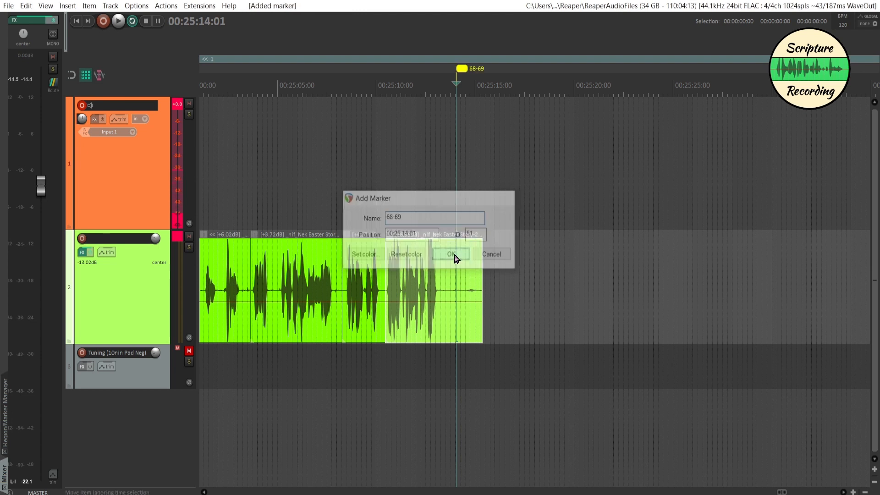
# Record the next passage from 00:25:15:15, trim its start at 00:25:16:16 and place it on the second track.
pyautogui.click(484, 215)
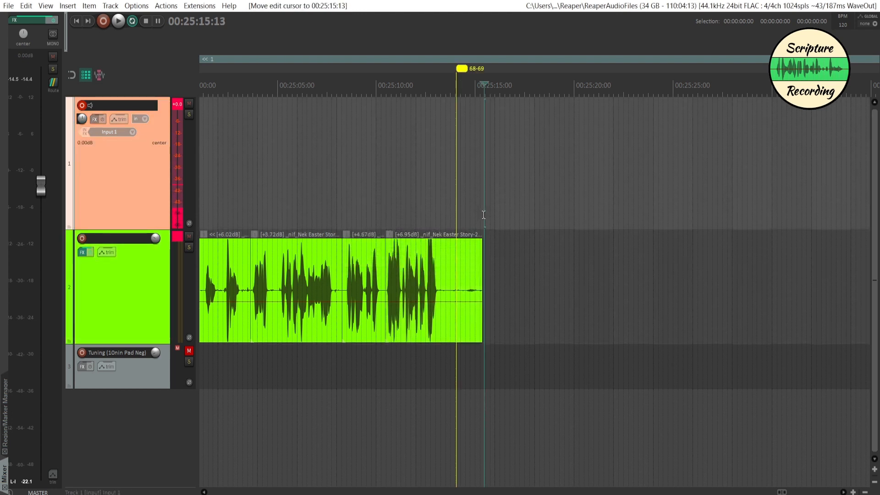
pyautogui.hscroll(2, 483, 214)
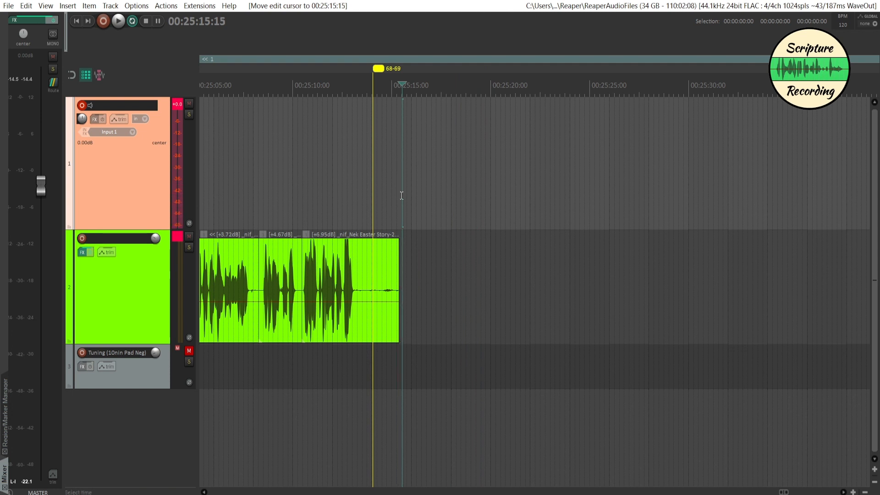
pyautogui.hotkey('ctrl', 'r')
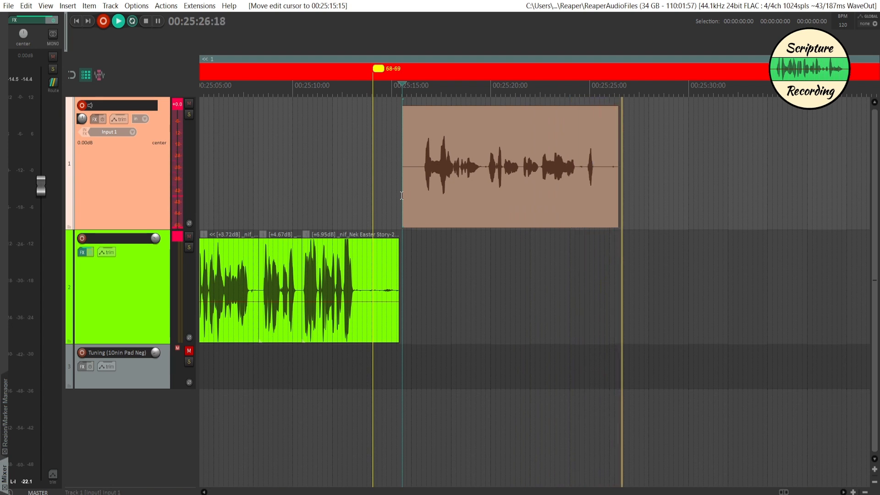
pyautogui.press('space')
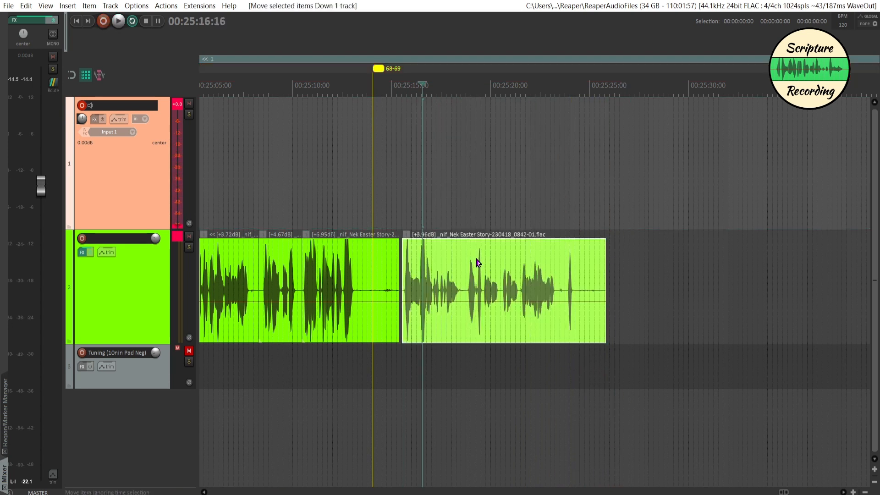
# Play the new clip from 00:25:18:21 and trim away everything after 00:25:20:17.
pyautogui.click(465, 317)
pyautogui.press('space')
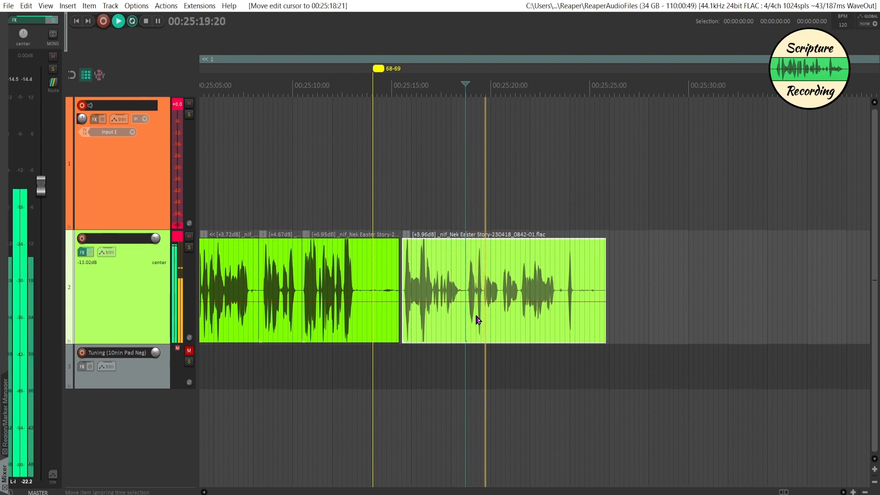
pyautogui.press('space')
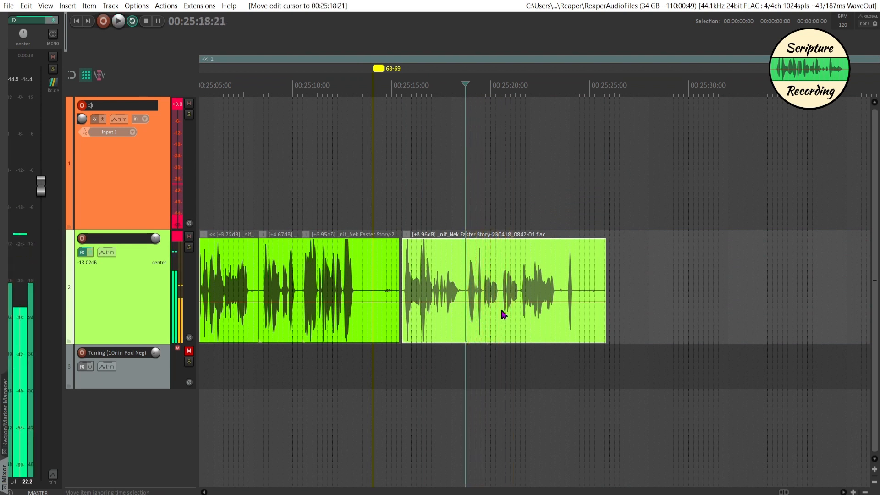
pyautogui.click(502, 311)
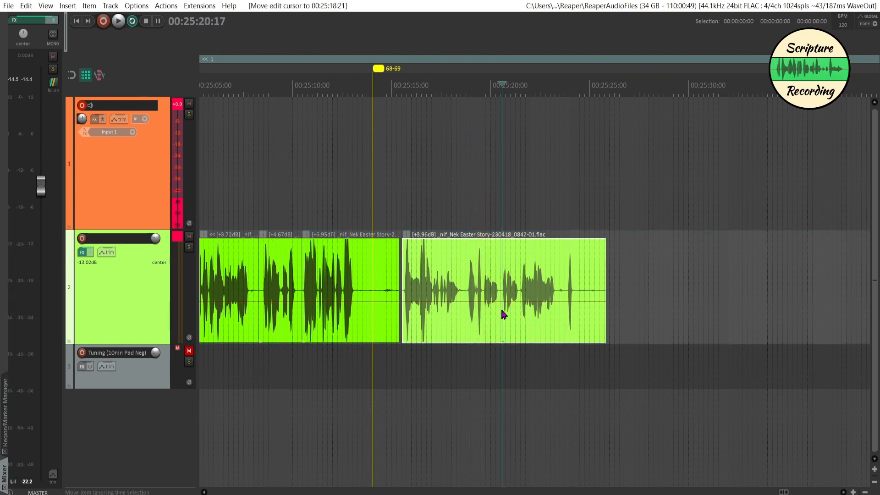
# Record a continuation from 00:25:20:17, trim its start at 00:25:21:12 and place it on the second track against the previous clip.
pyautogui.hotkey('ctrl', 'r')
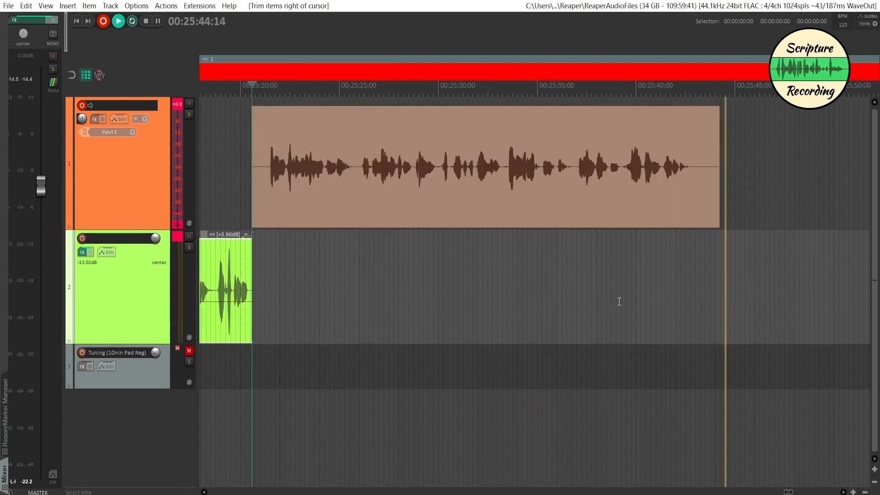
pyautogui.press('space')
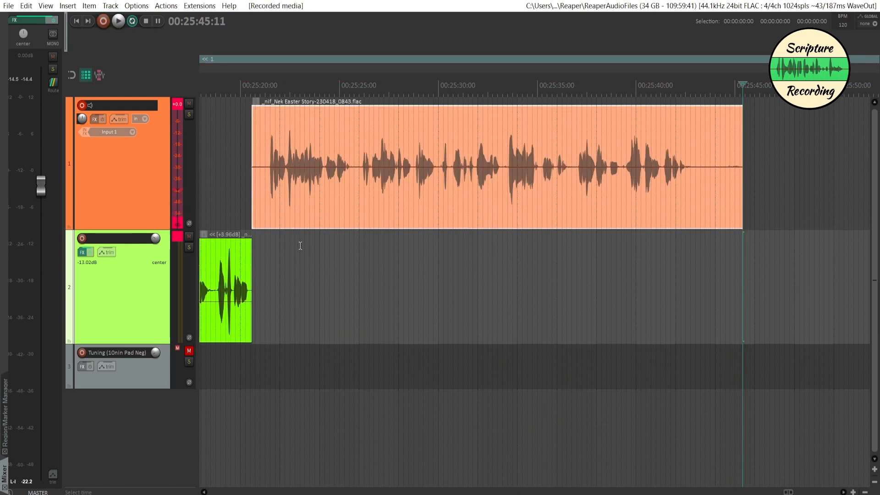
pyautogui.click(269, 185)
pyautogui.press('a')
pyautogui.press('Down')
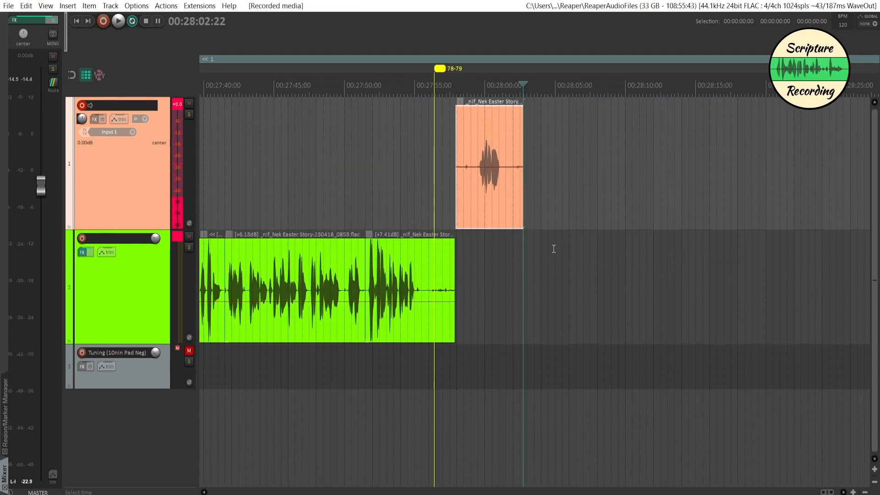
# Record a new take on the first track from 00:27:57:28, after the 78-79 marker.
pyautogui.hotkey('ctrl', 'z')
pyautogui.hotkey('ctrl', 'r')
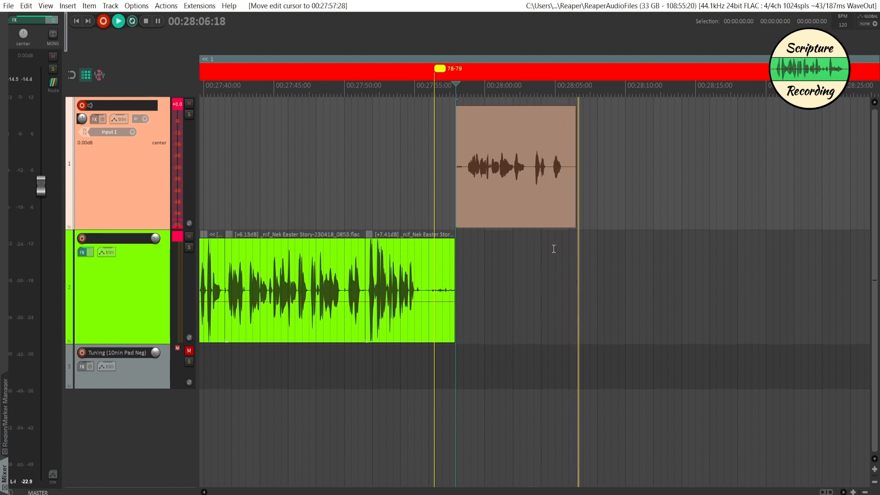
pyautogui.press('space')
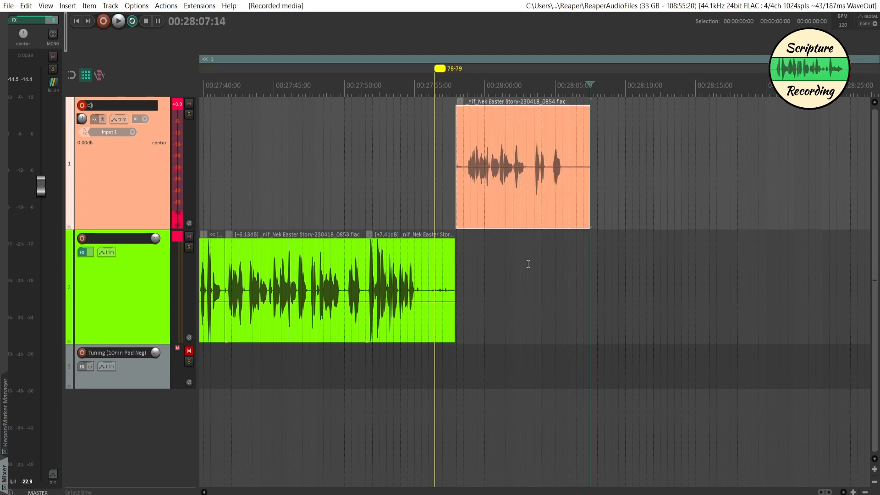
# Trim the new take after 00:28:03:14 and record its continuation on the first track from that point.
pyautogui.click(533, 184)
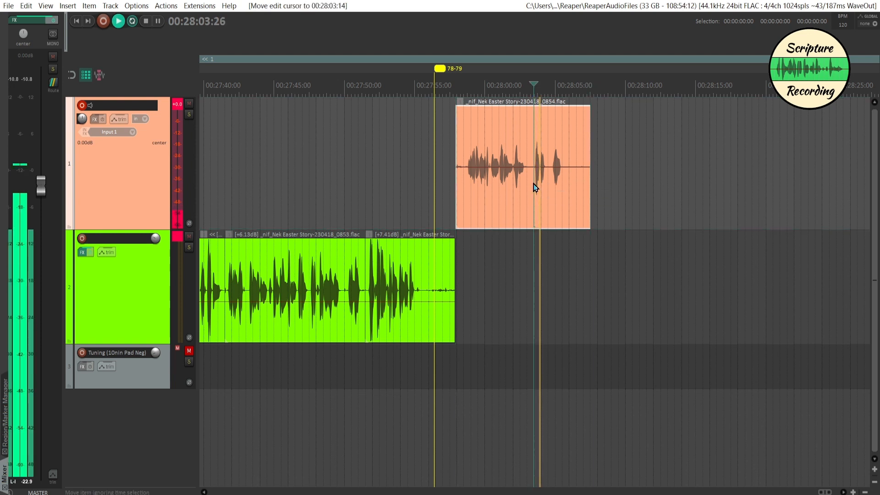
pyautogui.hotkey('alt', 'shift', 'Right')
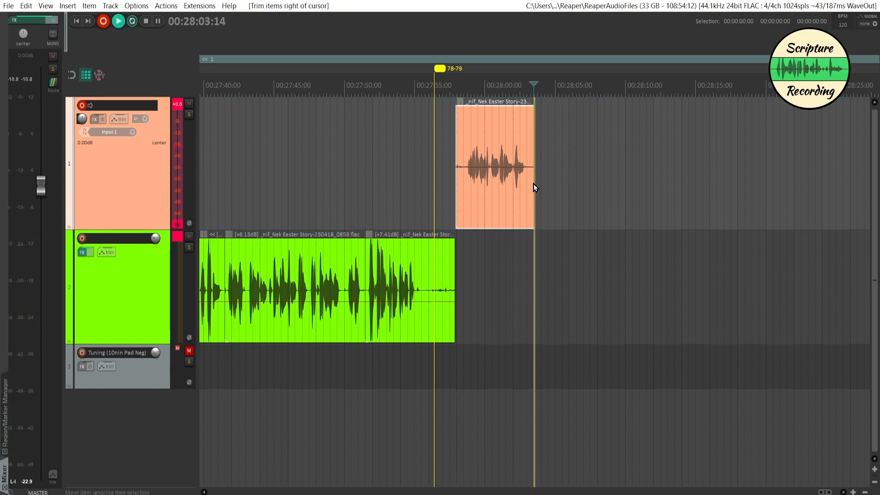
pyautogui.hotkey('ctrl', 'r')
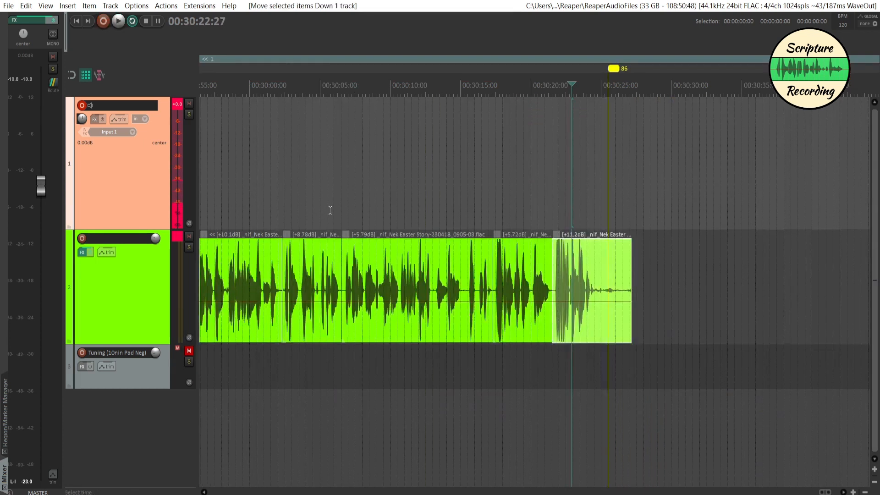
# Play the second track from 00:30:06:07 to find the drawn-out sound and split its clip at 00:30:09:12.
pyautogui.click(339, 349)
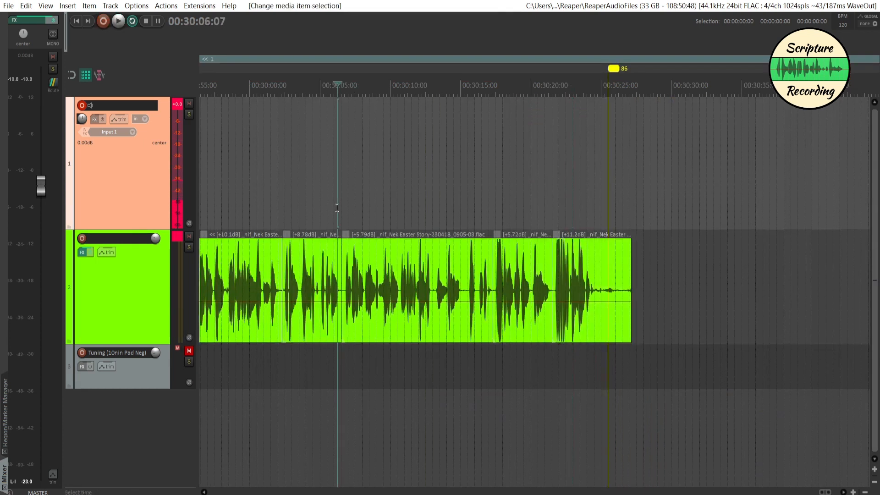
pyautogui.press('space')
pyautogui.scroll(5, 356, 348)
pyautogui.scroll(2, 357, 347)
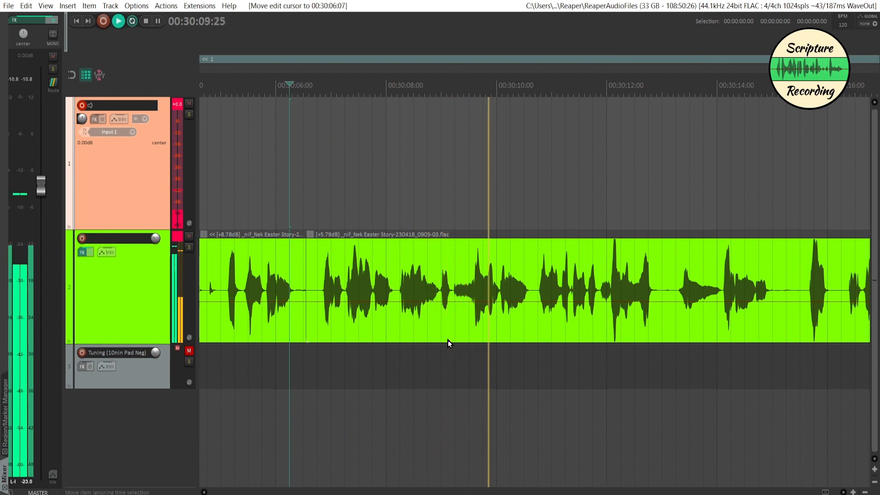
pyautogui.press('space')
pyautogui.scroll(3, 456, 326)
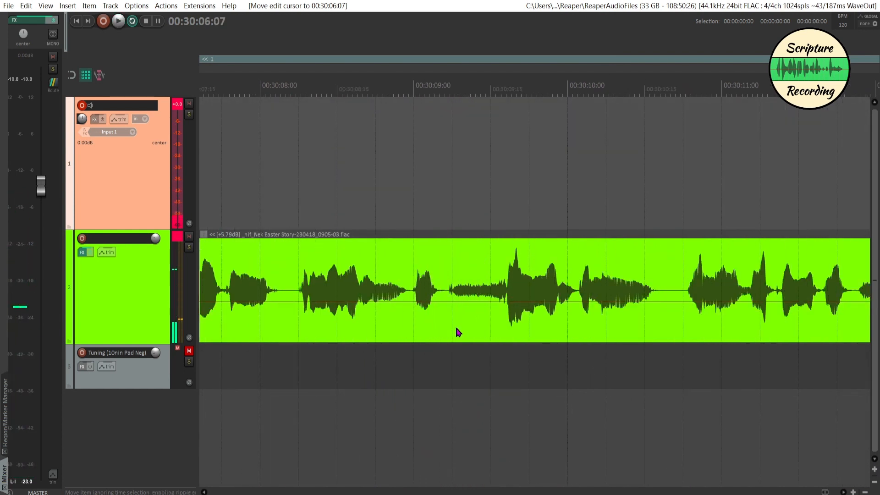
pyautogui.click(485, 320)
pyautogui.press('s')
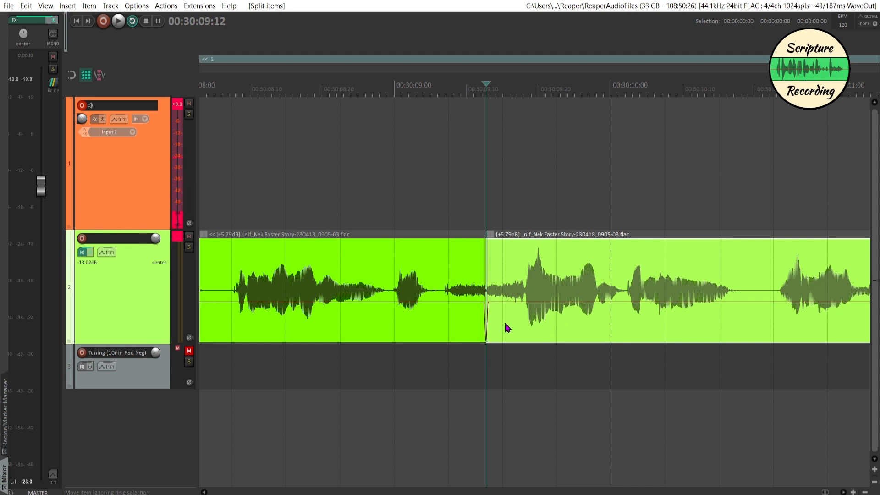
# Move the part after the split slightly earlier to overlap and crossfade the preceding part, and play the join from 00:30:09:02.
pyautogui.moveTo(515, 321); pyautogui.dragTo(481, 321)
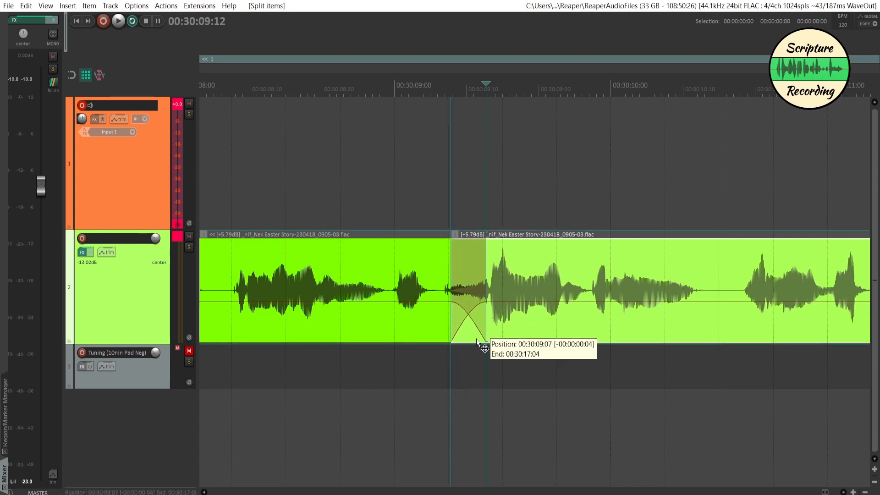
pyautogui.click(411, 213)
pyautogui.press('space')
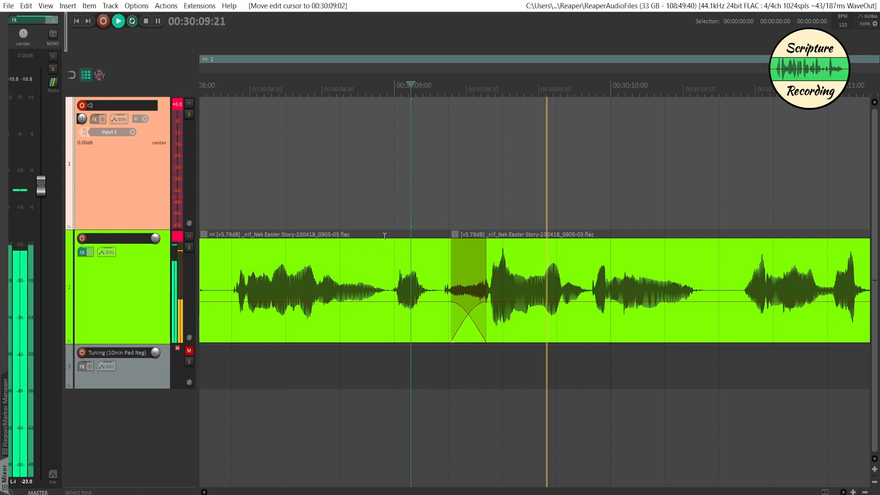
pyautogui.press('space')
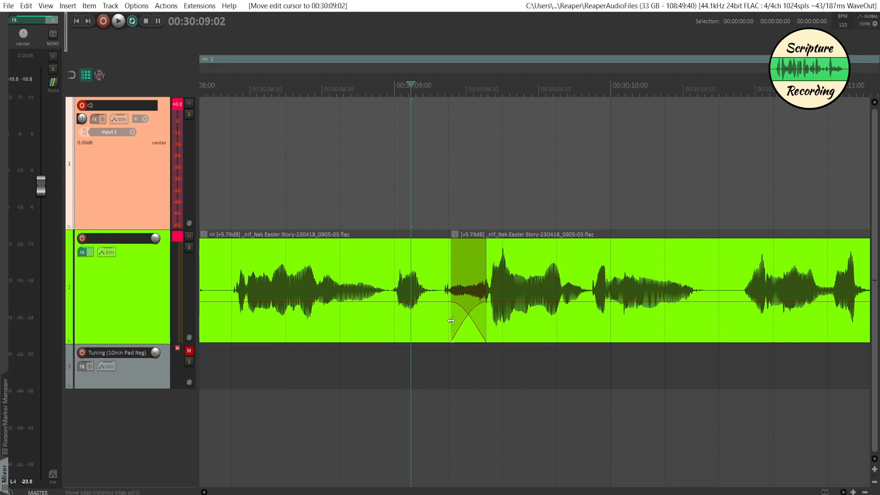
# Tighten the crossfade at the split by moving the later part slightly earlier, and play the join from 00:30:09:03.
pyautogui.moveTo(451, 321); pyautogui.dragTo(505, 327)
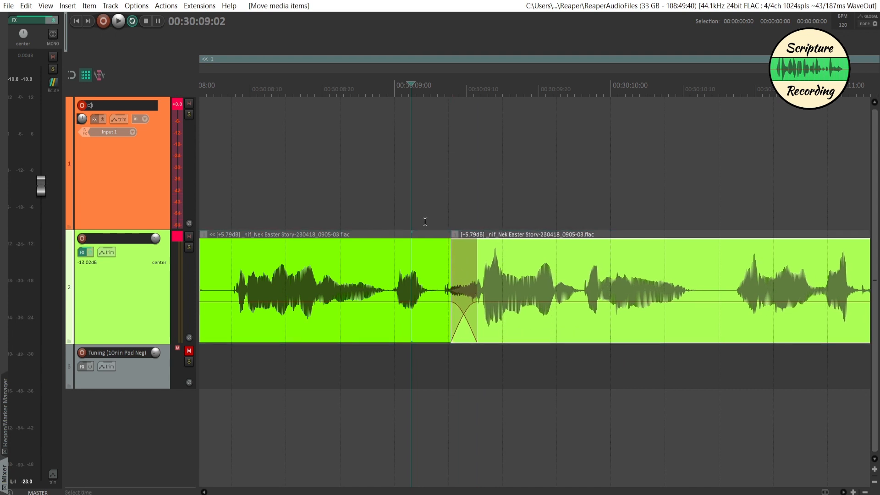
pyautogui.click(419, 226)
pyautogui.press('space')
pyautogui.press('space')
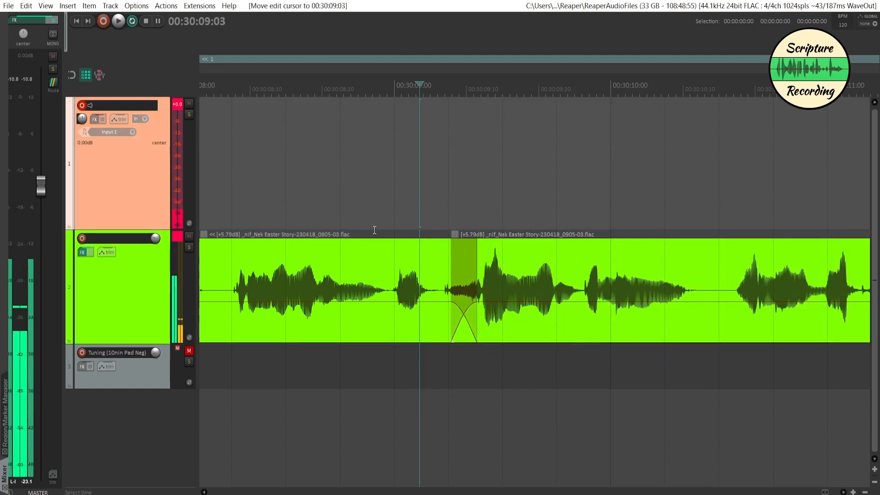
pyautogui.scroll(-5, 477, 360)
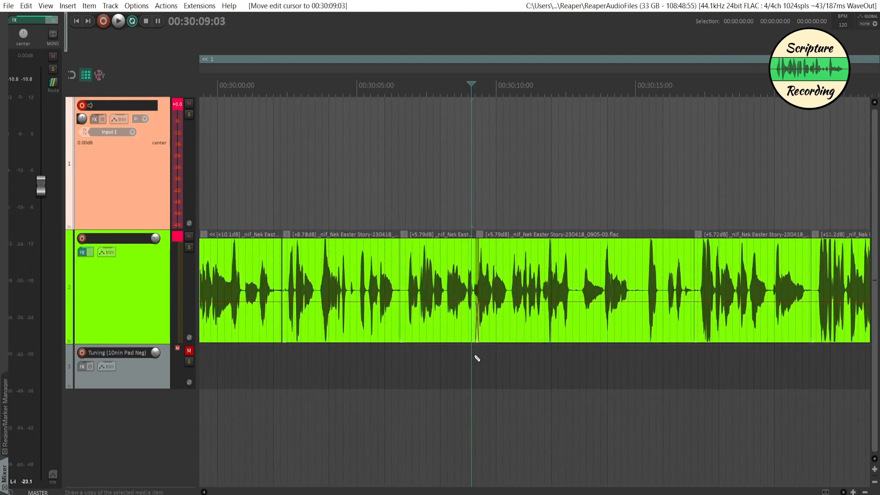
pyautogui.scroll(-3, 477, 360)
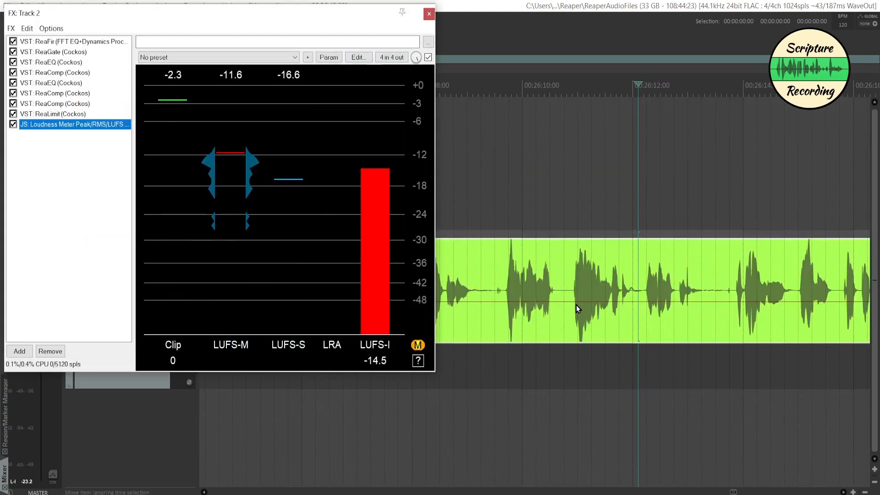
# Close the second track's effects window, play its clip from 00:26:10:02, and split it at 00:26:12:01.
pyautogui.click(429, 14)
pyautogui.click(528, 294)
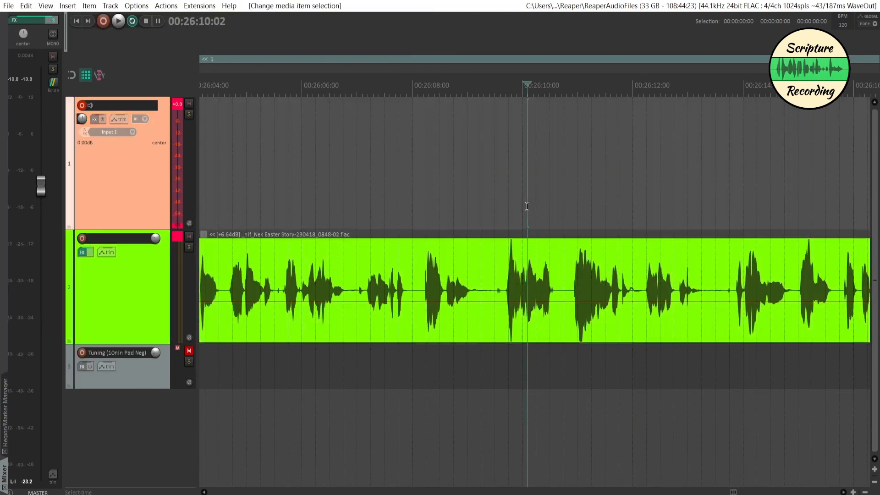
pyautogui.press('space')
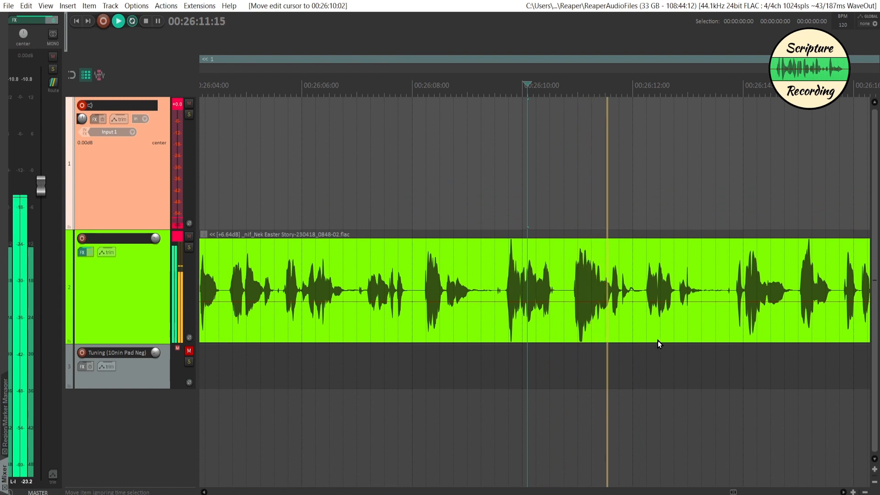
pyautogui.press('space')
pyautogui.click(634, 316)
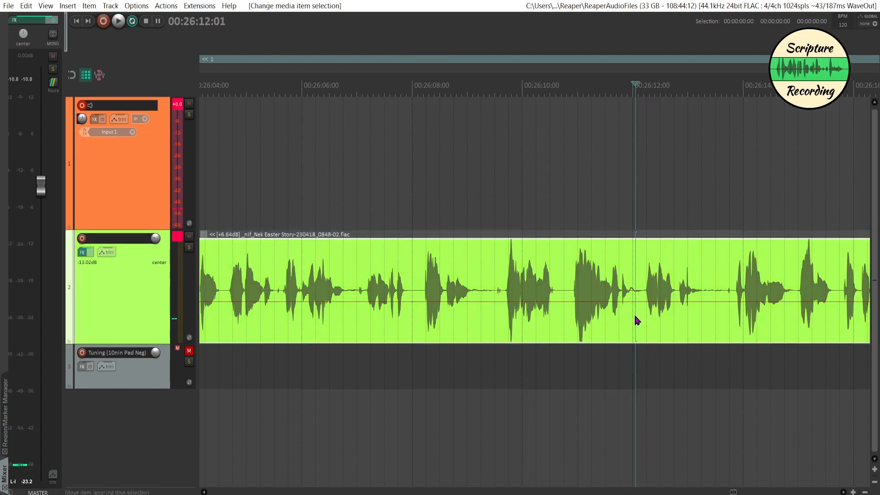
pyautogui.press('s')
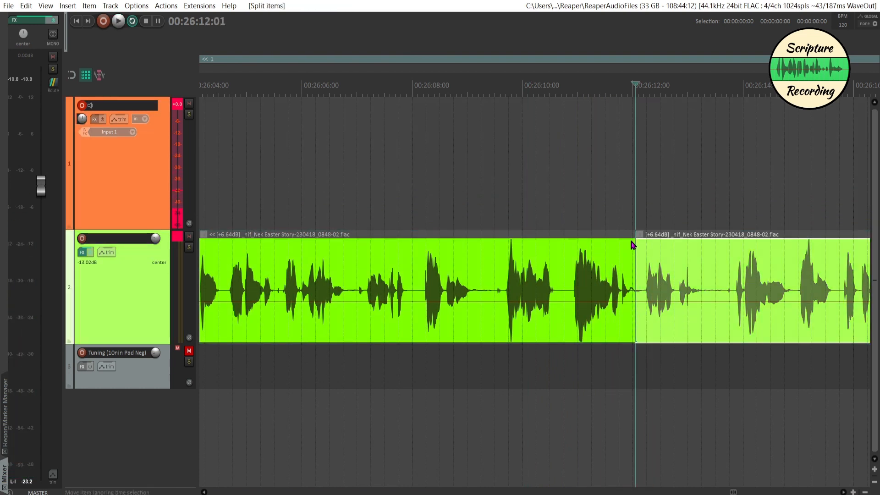
# Fade out and slightly trim the end of the part before the split, checking it by playing from 00:26:09:13.
pyautogui.moveTo(633, 243); pyautogui.dragTo(615, 243)
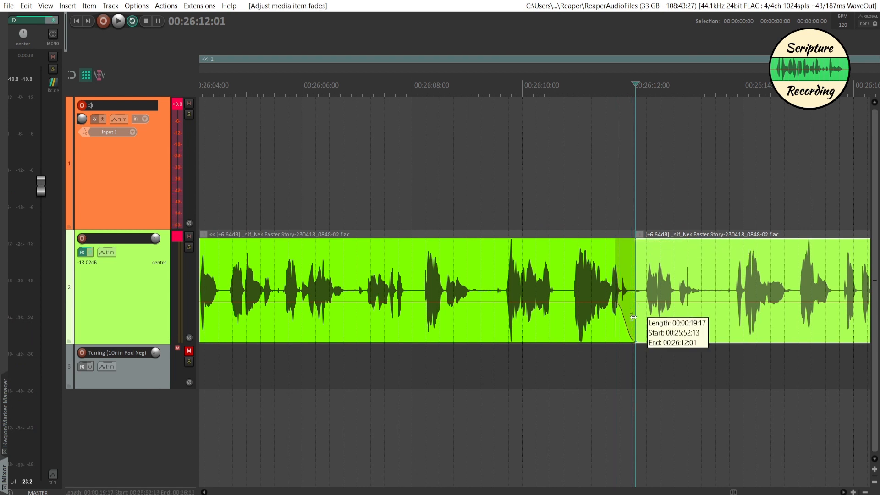
pyautogui.moveTo(634, 317); pyautogui.dragTo(615, 307)
pyautogui.click(491, 189)
pyautogui.press('space')
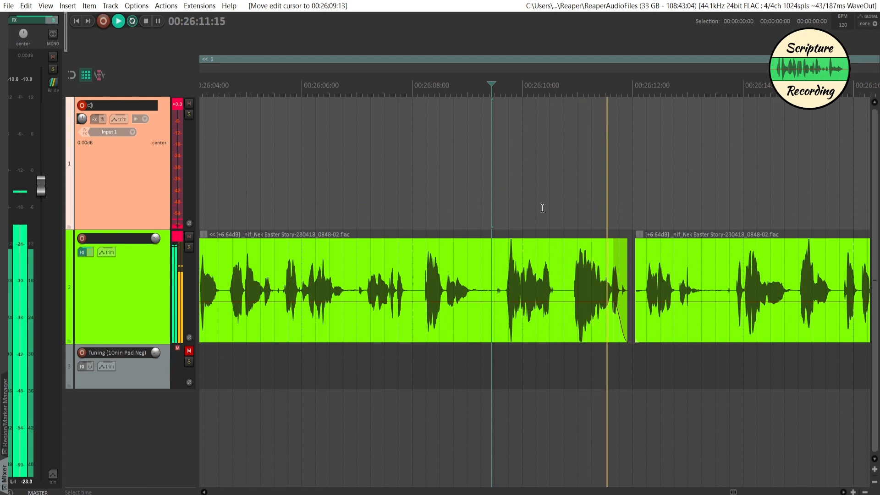
pyautogui.press('space')
pyautogui.moveTo(626, 266); pyautogui.dragTo(629, 267)
pyautogui.click(561, 225)
pyautogui.press('space')
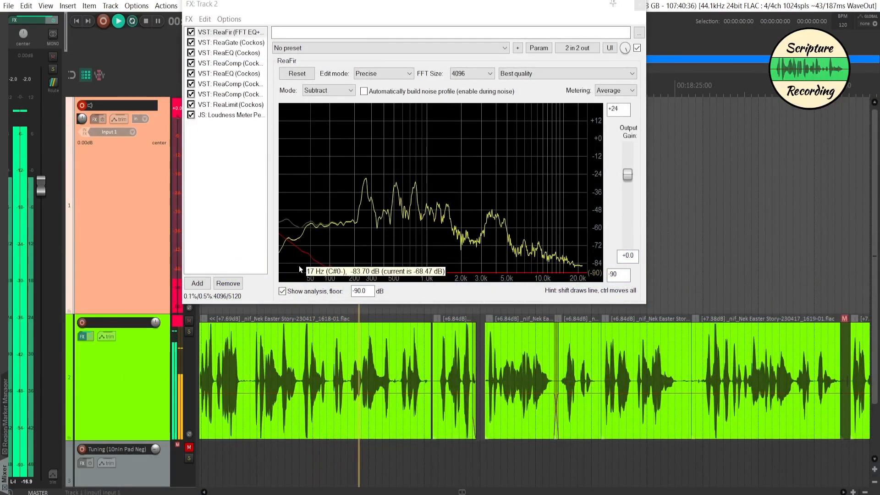
# Examine the ReaGate settings in the second track's effects chain while playing several parts of the narration.
pyautogui.click(213, 42)
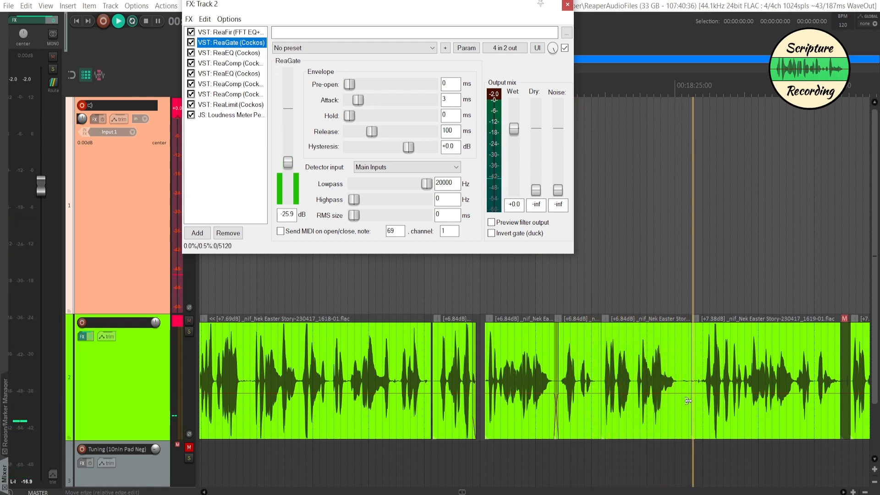
pyautogui.click(677, 275)
pyautogui.hscroll(5, 676, 274)
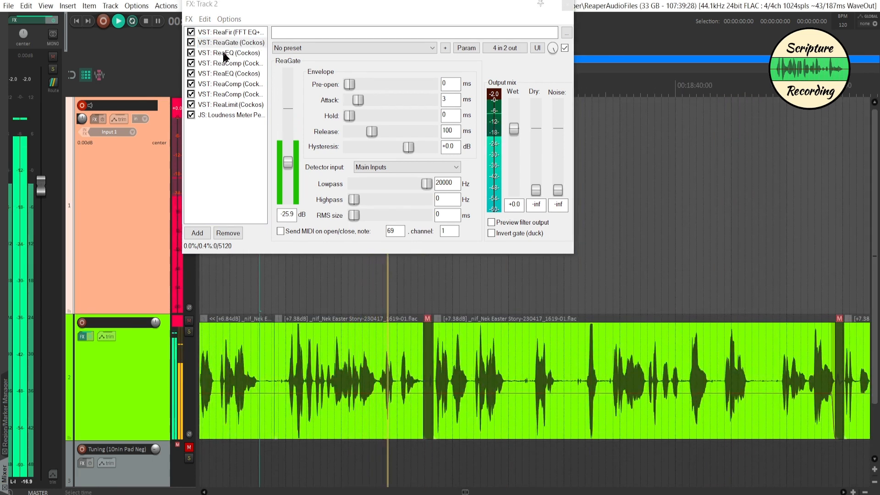
pyautogui.click(347, 279)
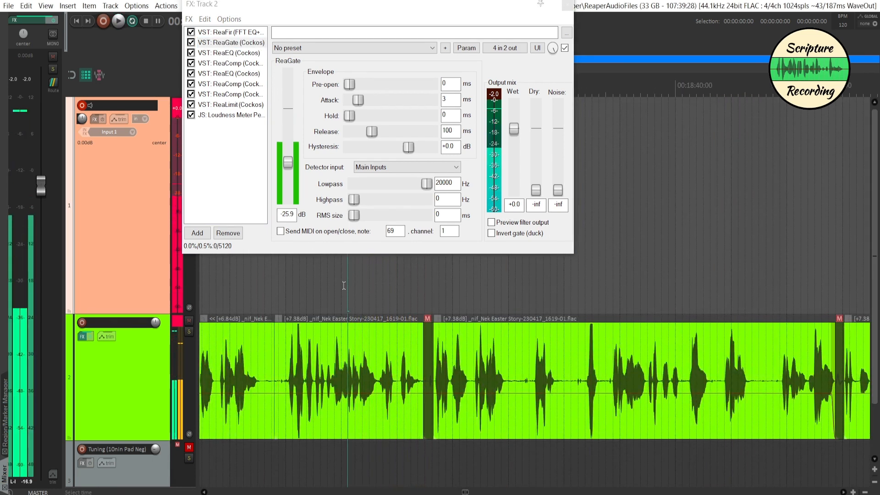
pyautogui.press('space')
pyautogui.press('space')
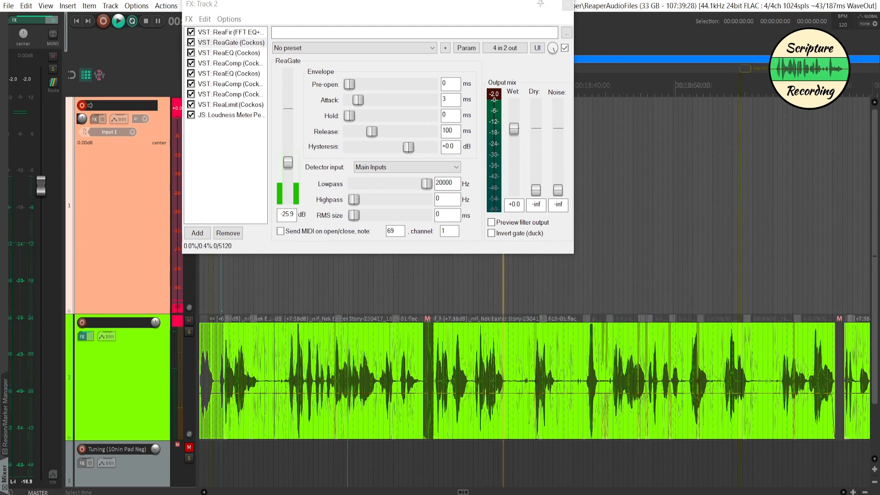
# Examine the first ReaEQ and the first ReaComp in the second track's effects chain during playback.
pyautogui.click(219, 54)
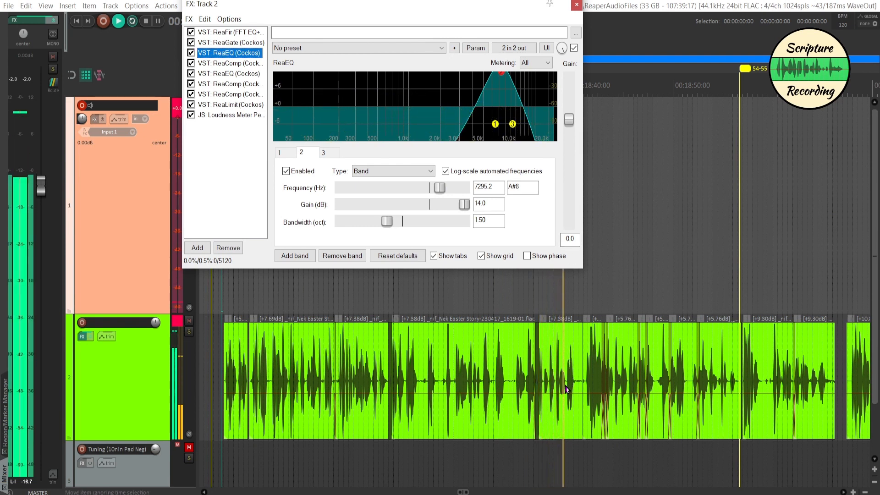
pyautogui.click(592, 306)
pyautogui.scroll(3, 588, 327)
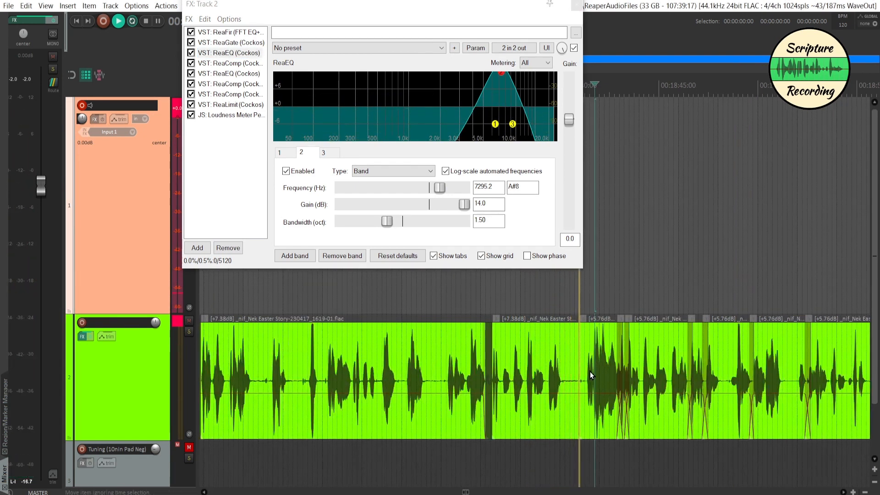
pyautogui.hscroll(3, 590, 375)
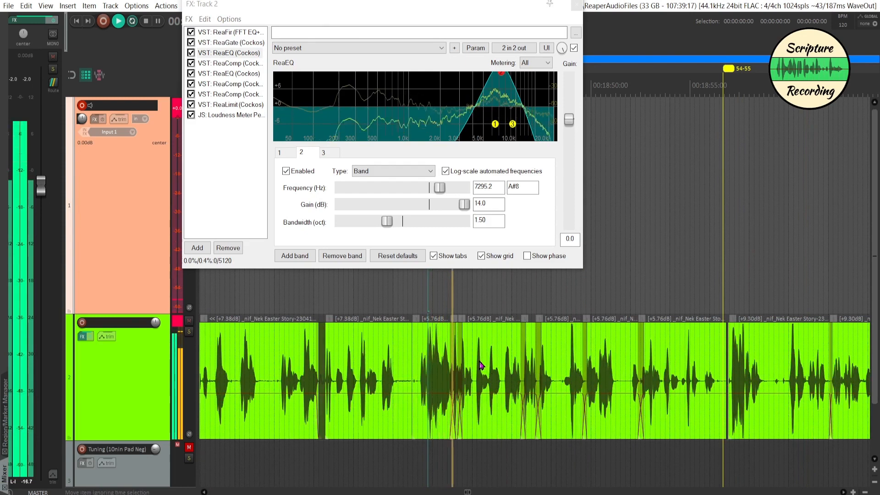
pyautogui.click(229, 63)
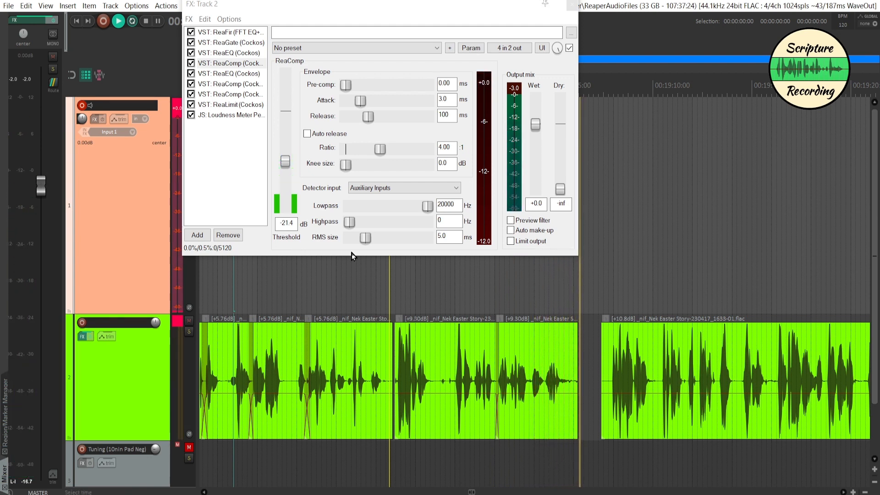
# Examine the ReaEQ with the Headworn preset and the ReaComp with the Scripture Recording preset during playback.
pyautogui.click(232, 75)
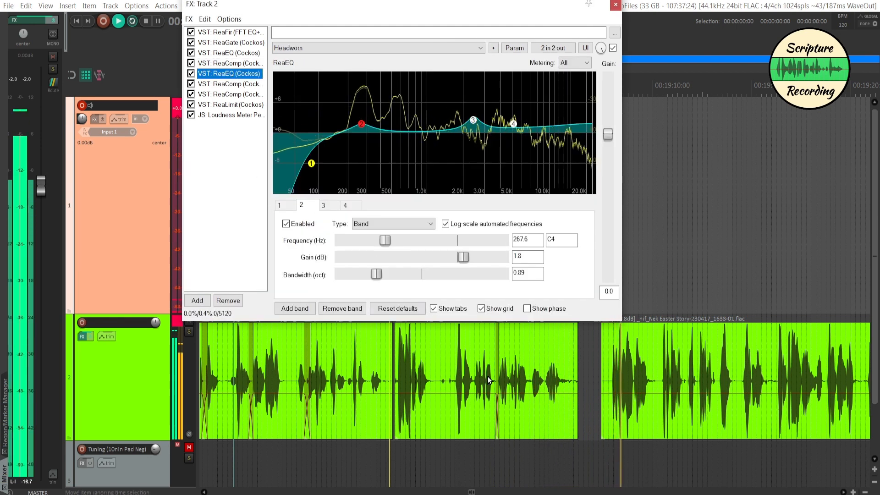
pyautogui.click(658, 280)
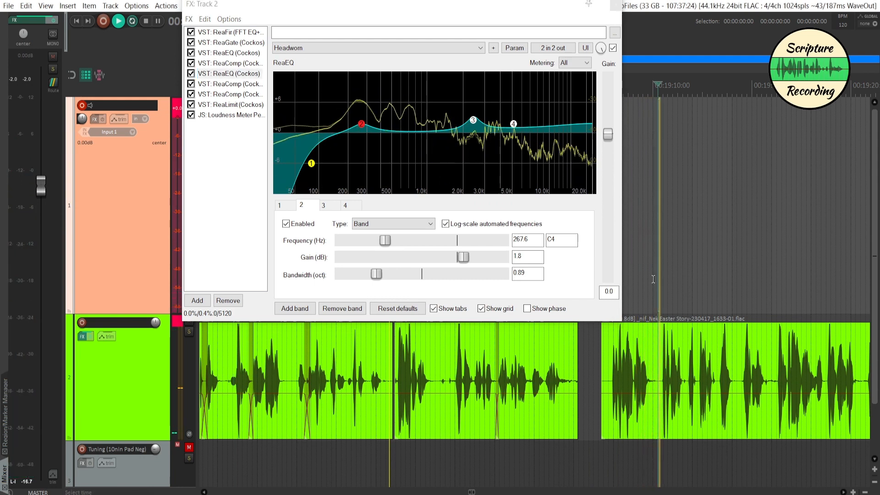
pyautogui.hscroll(2, 651, 288)
pyautogui.hscroll(1, 505, 413)
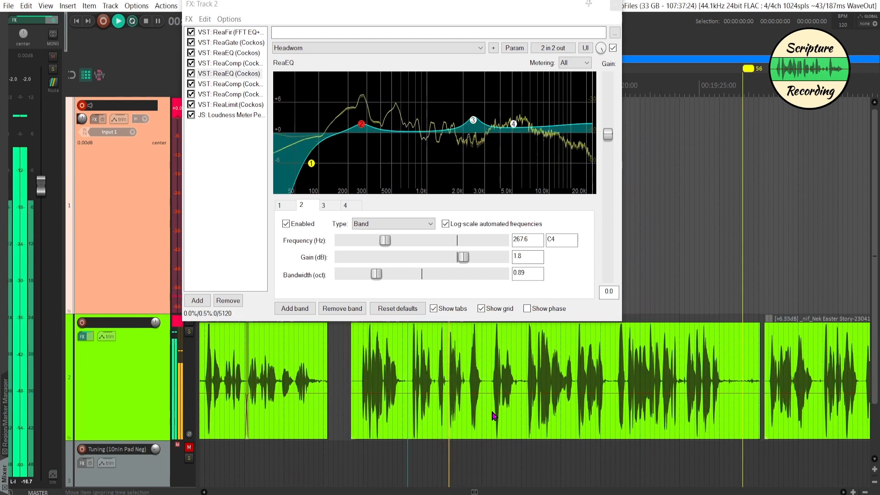
pyautogui.click(232, 84)
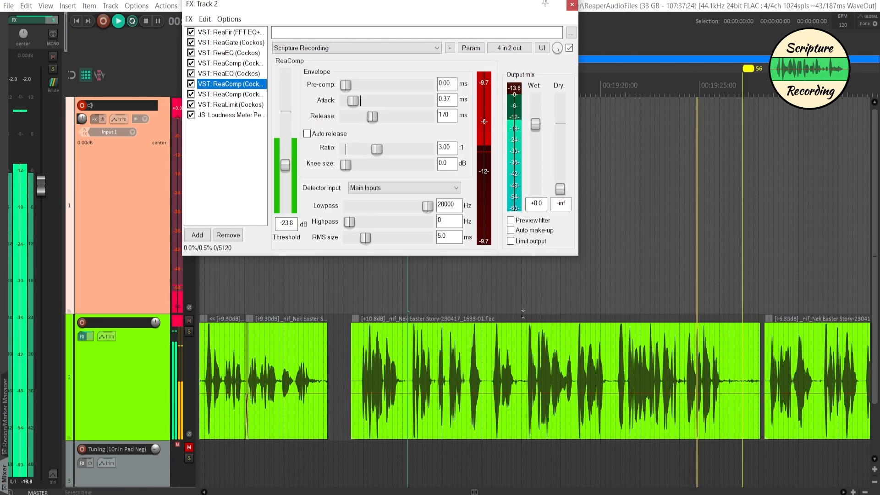
pyautogui.click(646, 289)
pyautogui.hscroll(4, 645, 289)
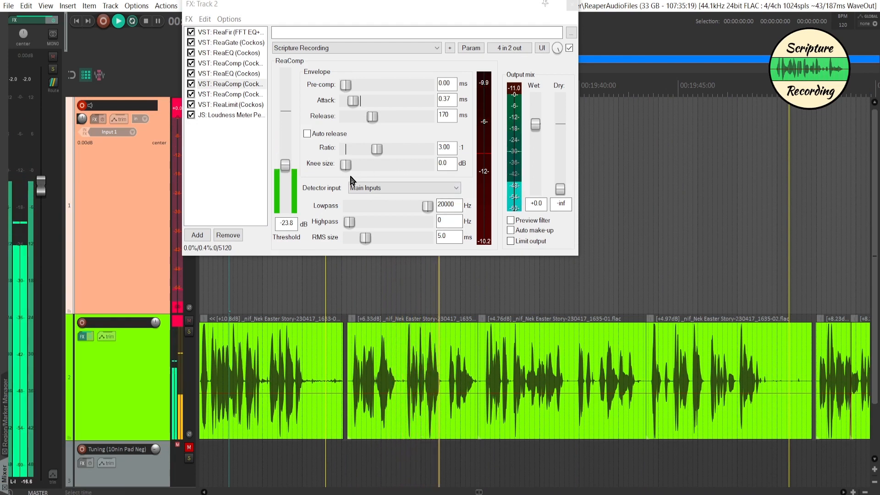
# Examine the last ReaComp, the ReaLimit and the Loudness Meter in the second track's effects chain.
pyautogui.click(231, 95)
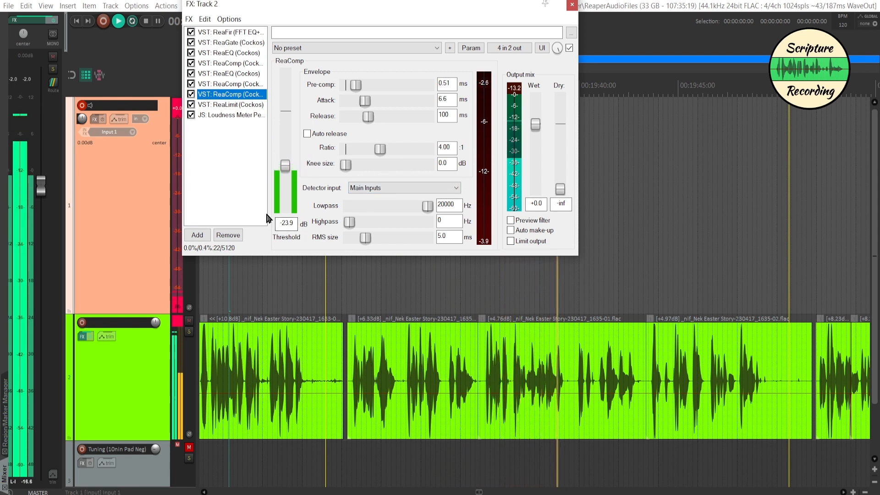
pyautogui.click(232, 105)
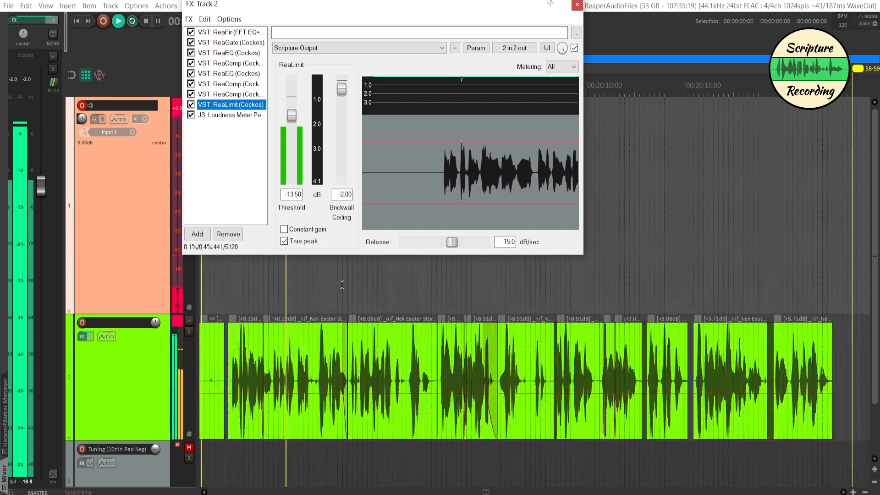
pyautogui.click(220, 114)
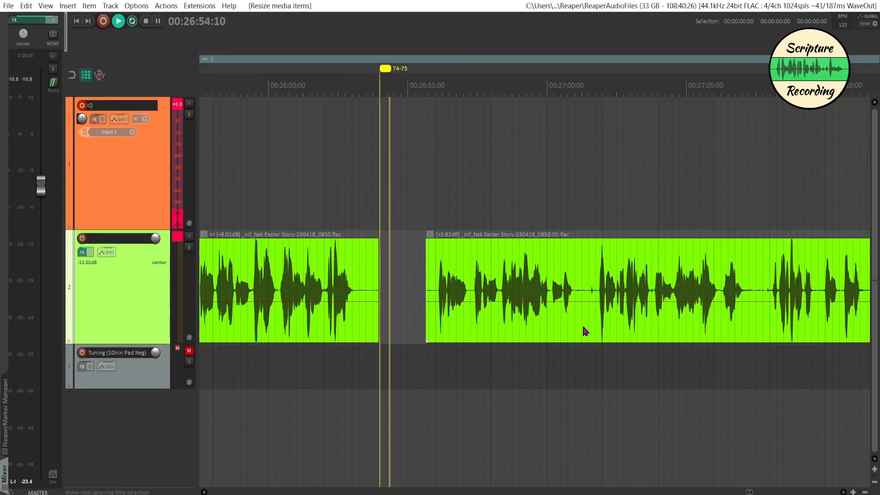
# Mute the stretch from 00:27:01:09 to 00:27:01:24 in the second track's clip after the 74-75 marker.
pyautogui.moveTo(584, 321); pyautogui.dragTo(598, 333)
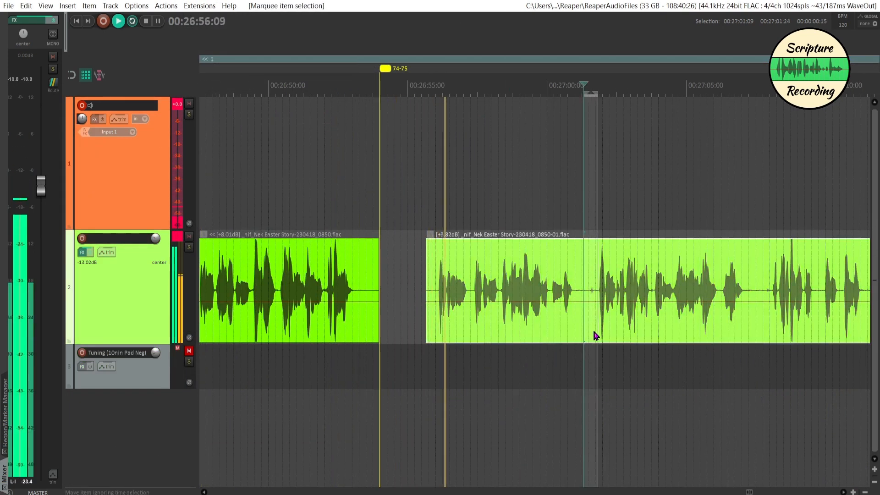
pyautogui.press('m')
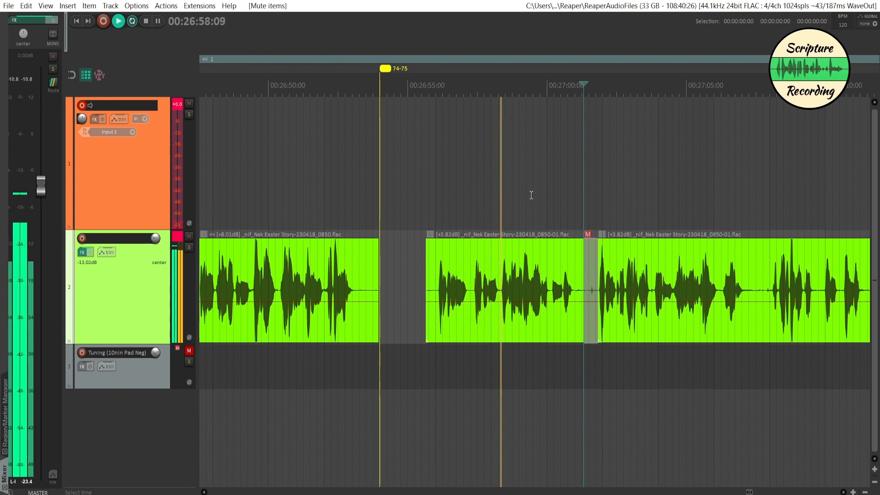
pyautogui.hscroll(1, 532, 199)
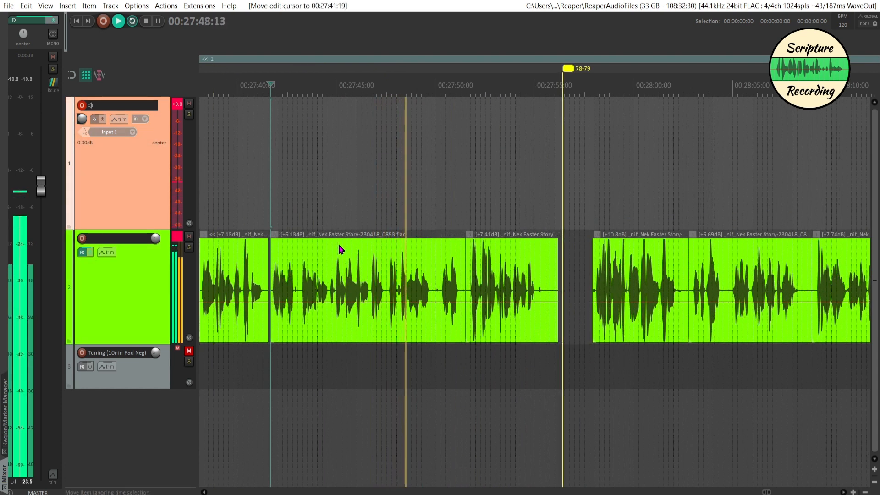
# Play the second track from 00:27:46:19 to find the correction point and split its clip at 00:27:46:20.
pyautogui.press('space')
pyautogui.click(386, 221)
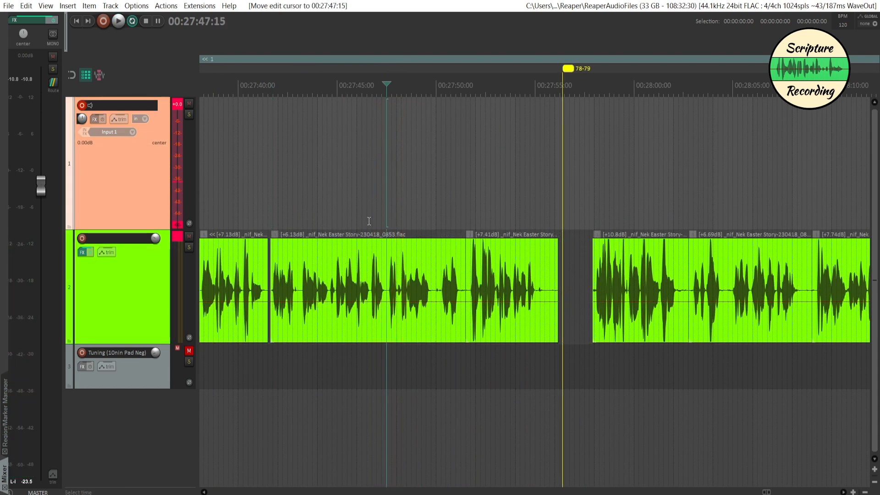
pyautogui.click(369, 222)
pyautogui.press('space')
pyautogui.press('space')
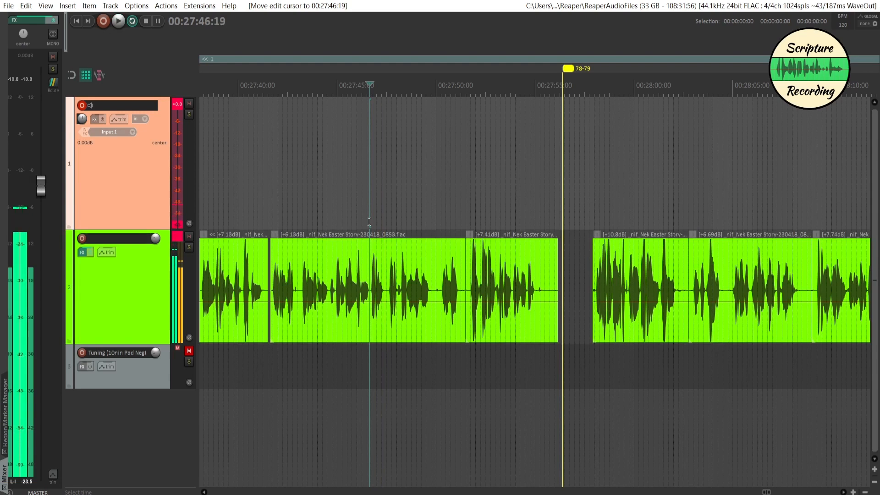
pyautogui.click(371, 311)
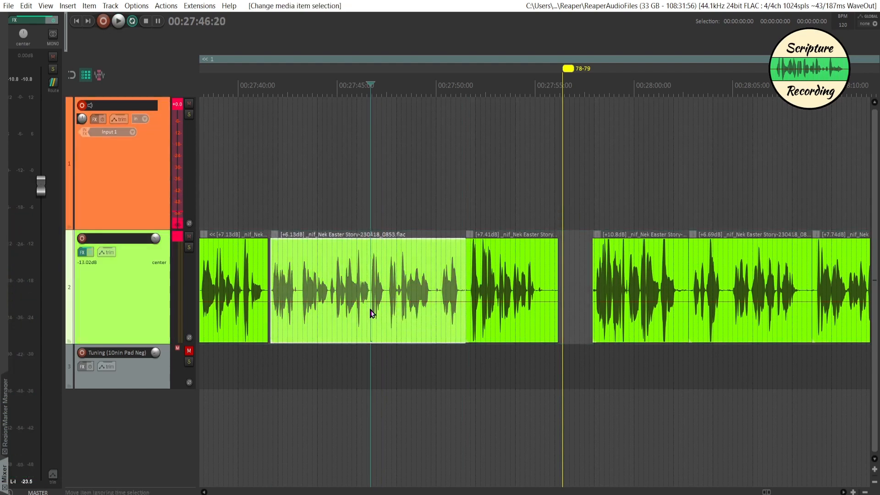
pyautogui.press('s')
# Shift the clips after the split later, record a replacement passage from 00:27:46:21 and move the new take down to the second track.
pyautogui.moveTo(409, 328); pyautogui.dragTo(711, 299)
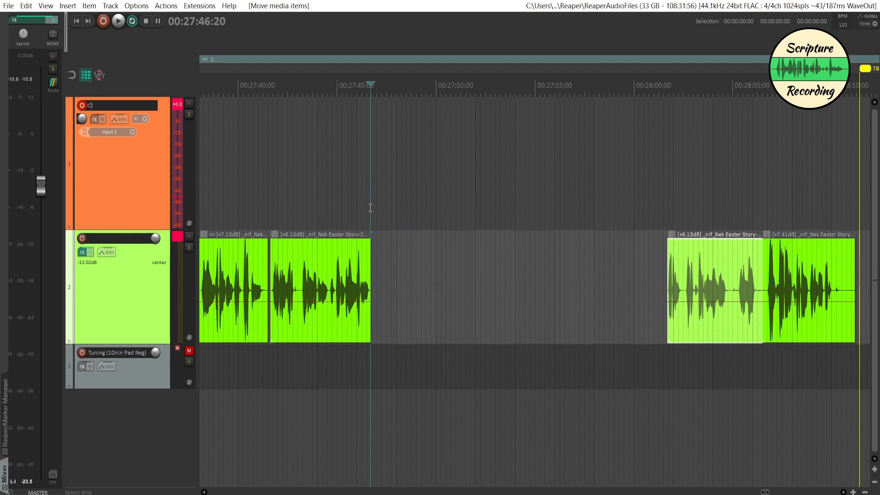
pyautogui.click(371, 207)
pyautogui.press('space')
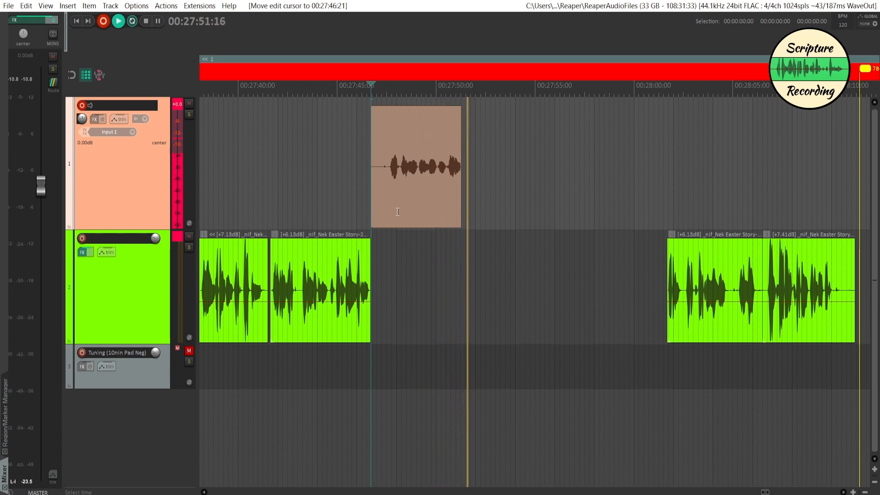
pyautogui.press('space')
pyautogui.click(388, 179)
pyautogui.press('d')
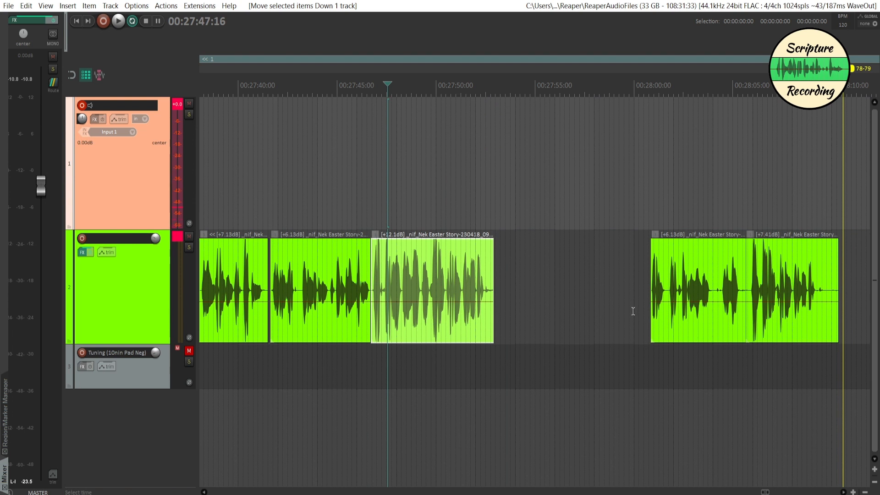
# Delete the old clip portion replaced by the new take and move the following clips earlier to tighten the gap.
pyautogui.click(695, 326)
pyautogui.press('Delete')
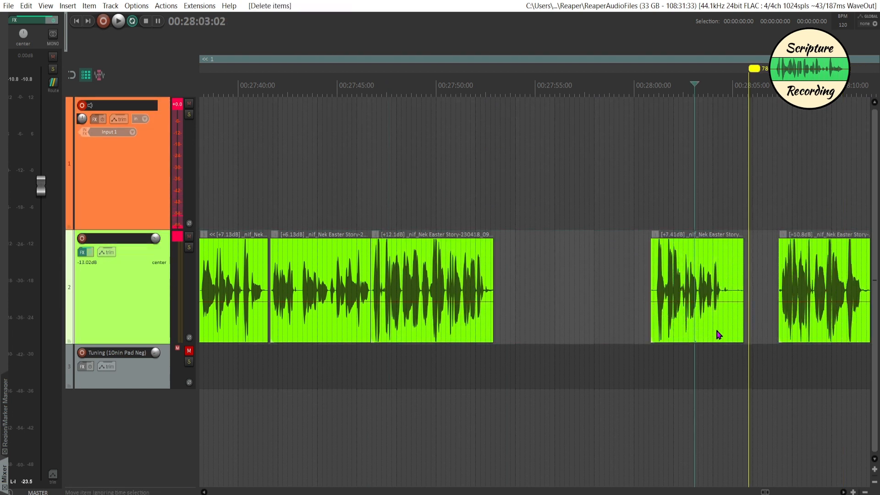
pyautogui.moveTo(718, 335); pyautogui.dragTo(588, 318)
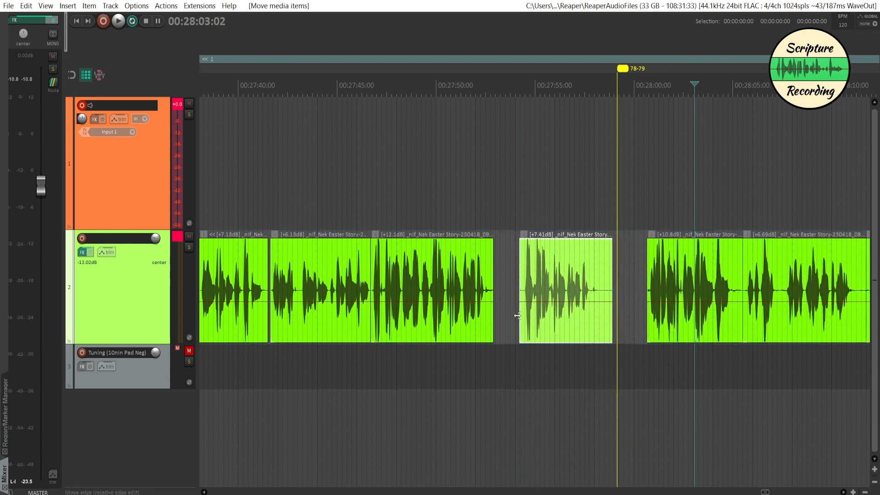
pyautogui.moveTo(518, 315); pyautogui.dragTo(502, 341)
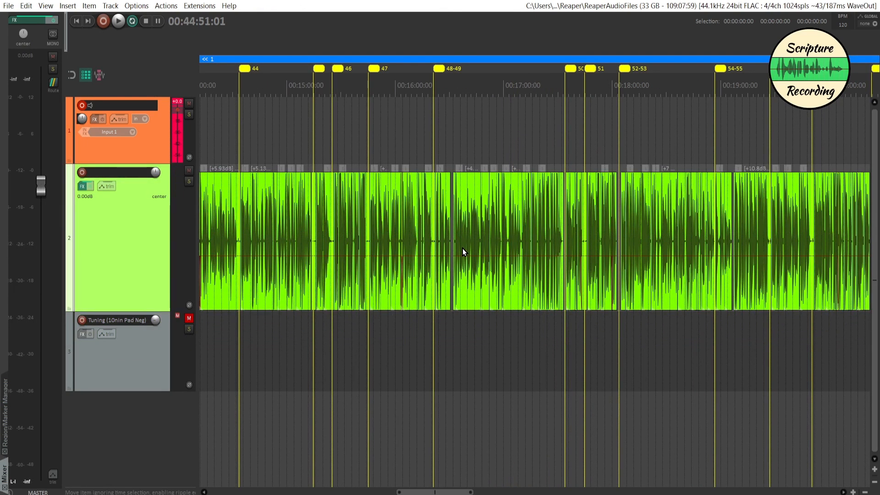
# Set the time selection to the full length of region 1, covering the whole narration.
pyautogui.scroll(-2, 463, 251)
pyautogui.scroll(2, 463, 252)
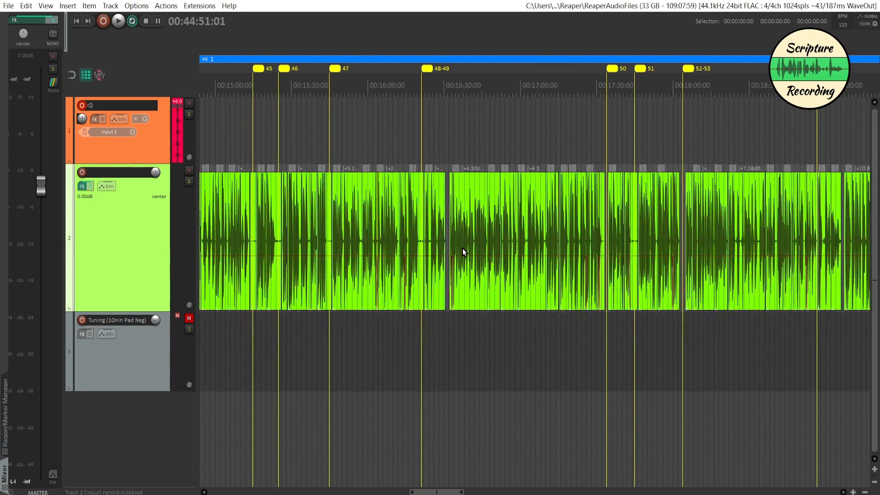
pyautogui.scroll(-8, 463, 251)
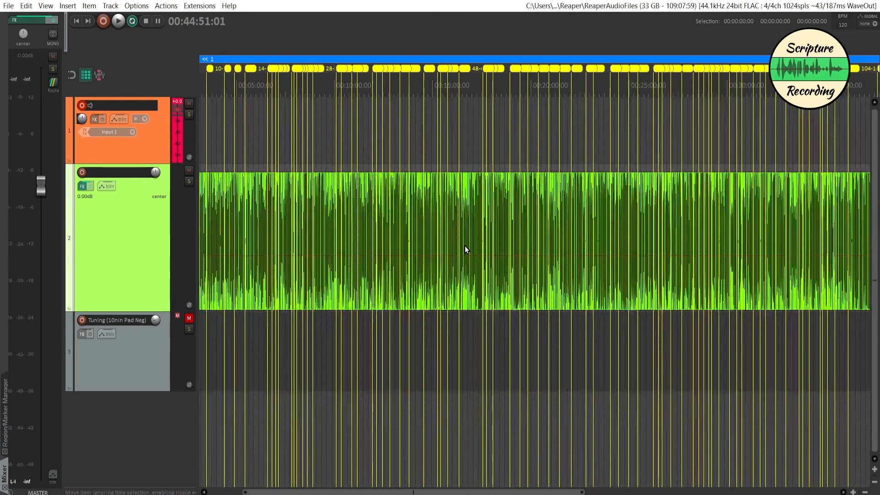
pyautogui.scroll(-2, 466, 249)
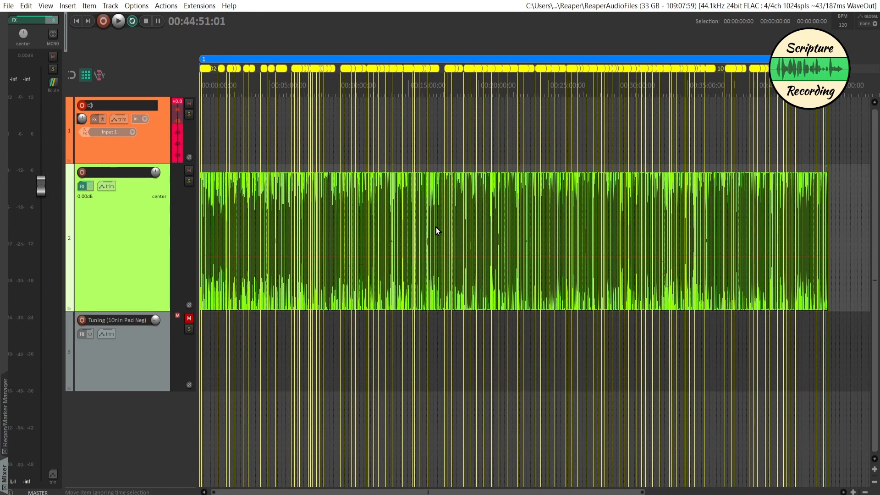
pyautogui.scroll(12, 815, 233)
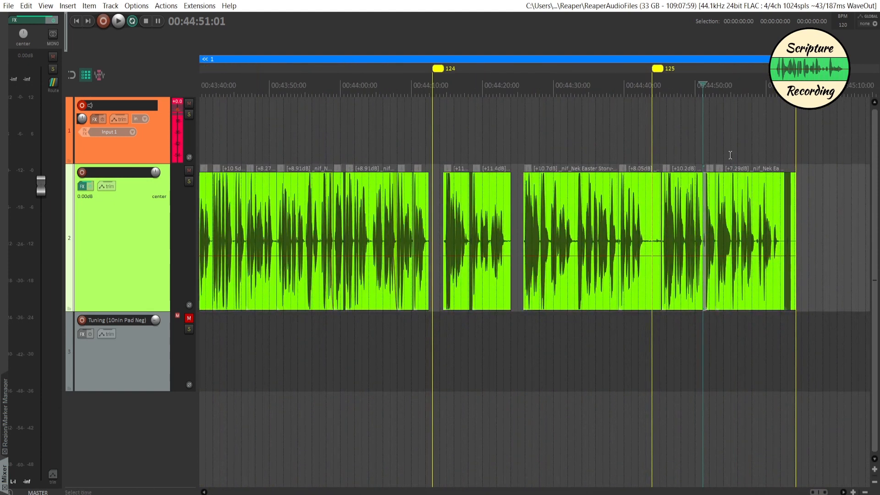
pyautogui.scroll(-8, 731, 220)
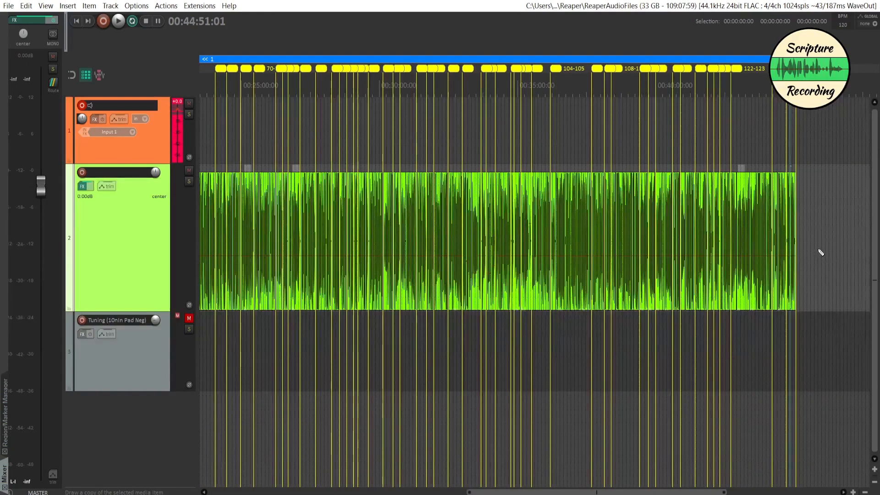
pyautogui.scroll(-2, 822, 252)
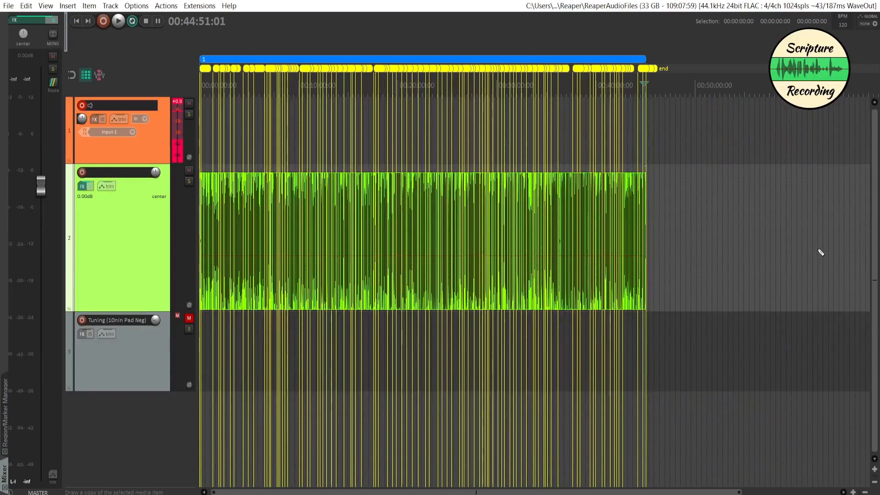
pyautogui.doubleClick(328, 63)
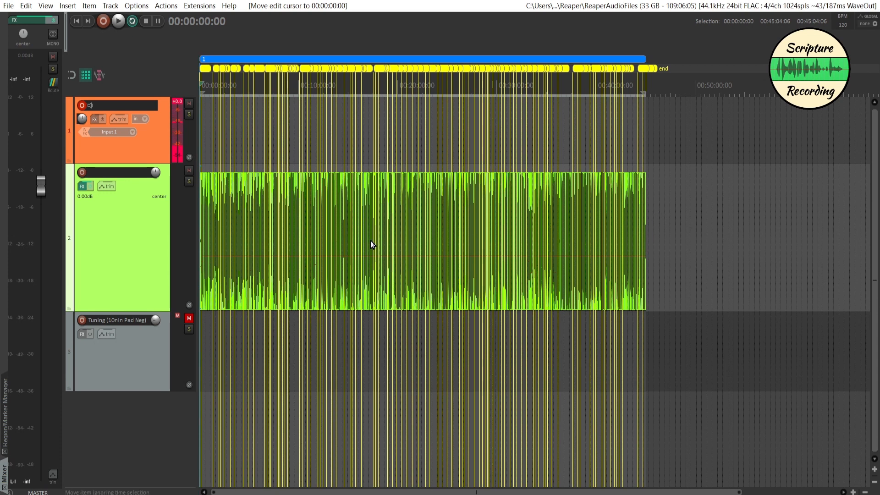
# Render the entire project with effects bypassed as the mono 24-bit FLAC file _nif_Nek Easter Story in the Audio folder's 1 Original (FLAC) subfolder.
pyautogui.hotkey('ctrl', 'alt', 'r')
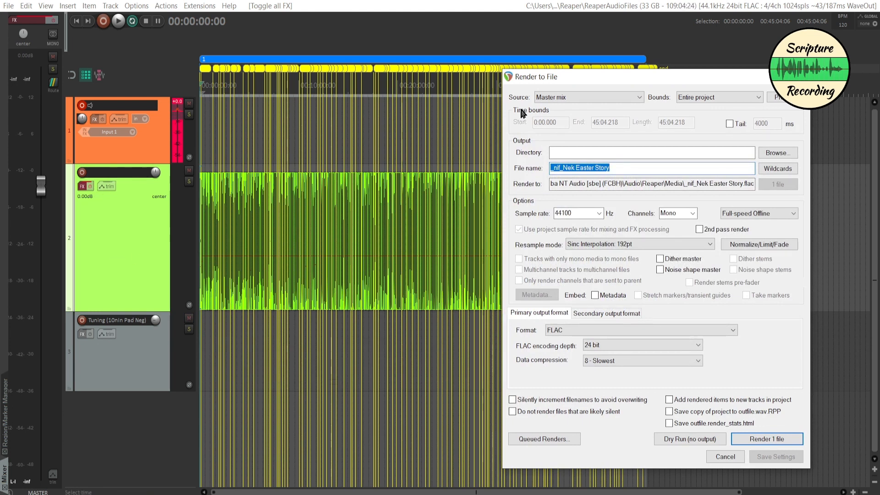
pyautogui.moveTo(613, 79); pyautogui.dragTo(409, 57)
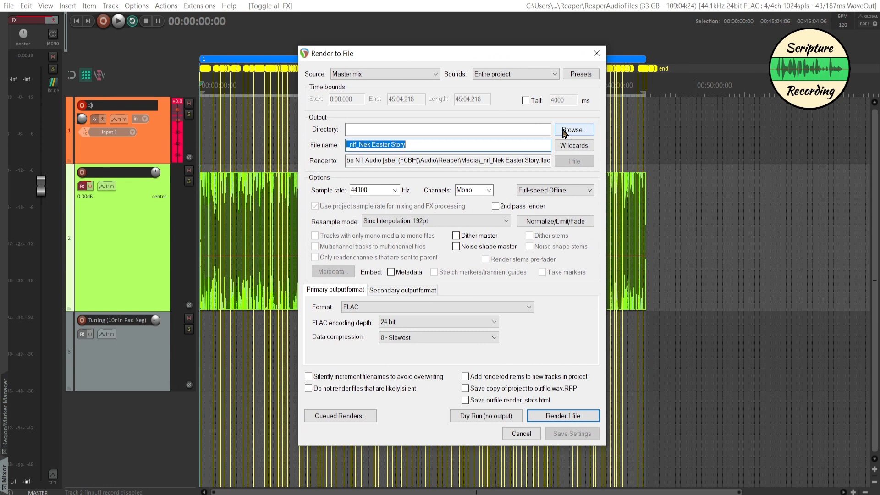
pyautogui.click(574, 130)
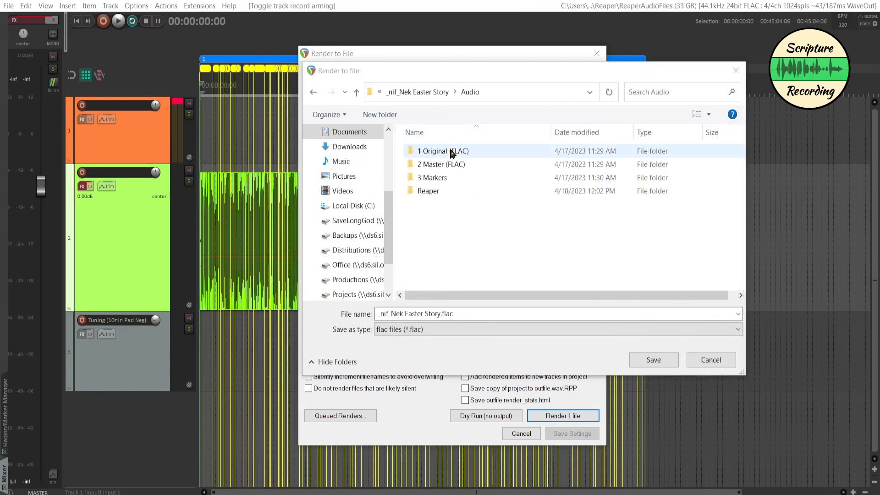
pyautogui.doubleClick(451, 153)
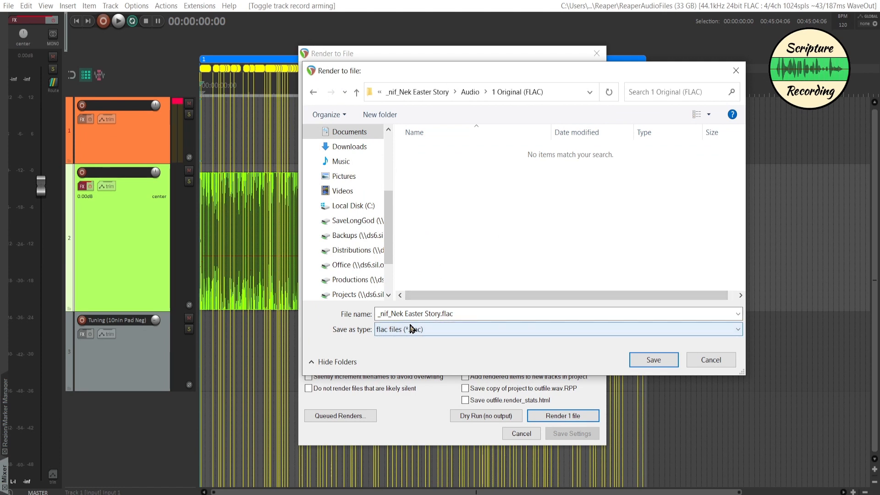
pyautogui.click(643, 359)
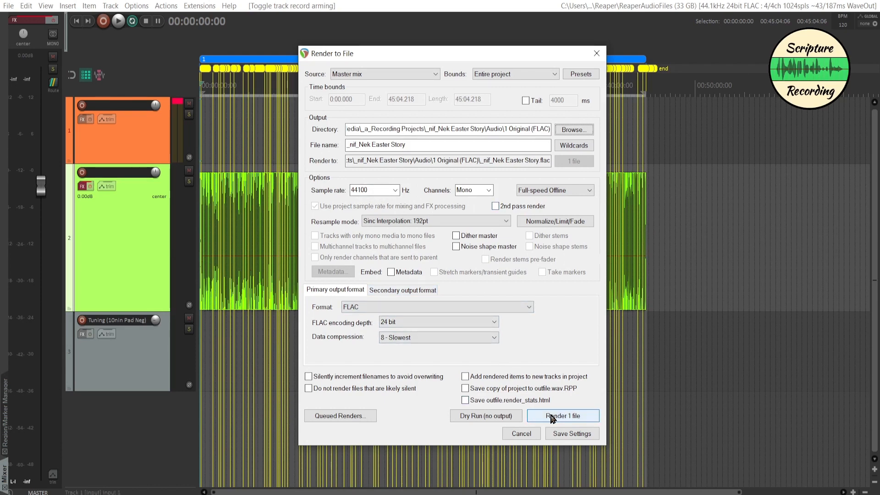
pyautogui.click(552, 416)
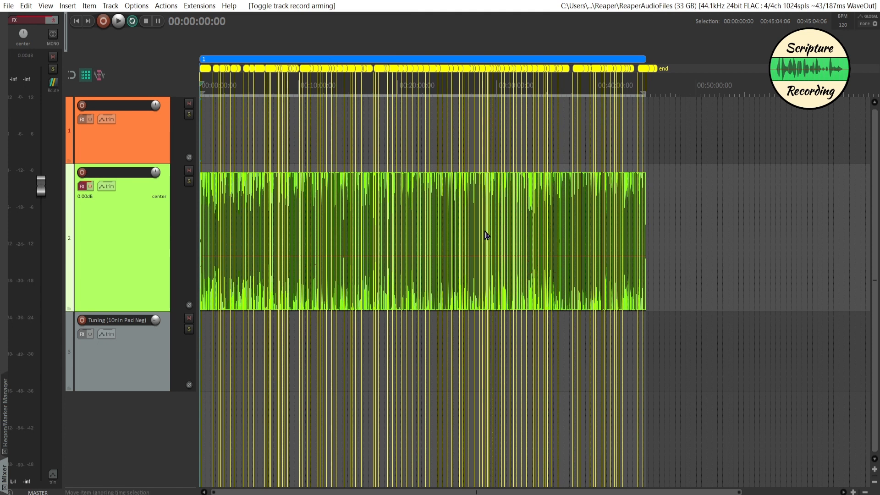
# Examine the second track's bypassed effects chain and its Loudness Meter in an enlarged window.
pyautogui.click(83, 187)
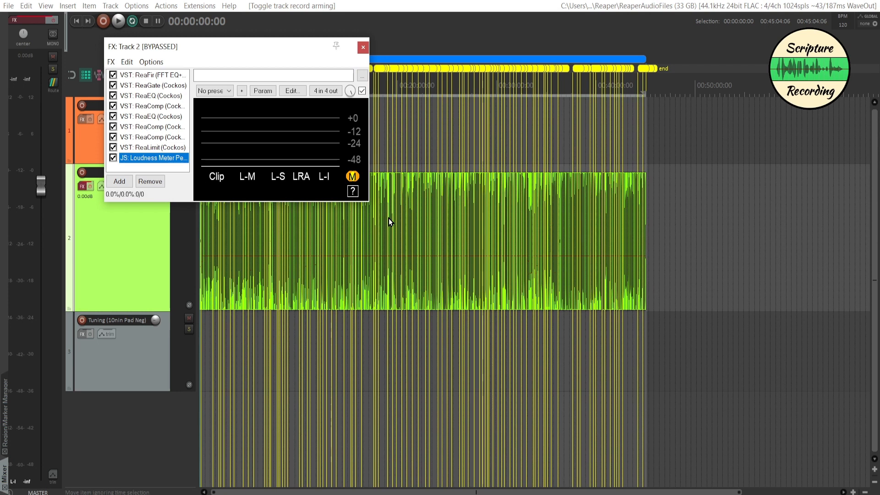
pyautogui.moveTo(372, 205); pyautogui.dragTo(564, 328)
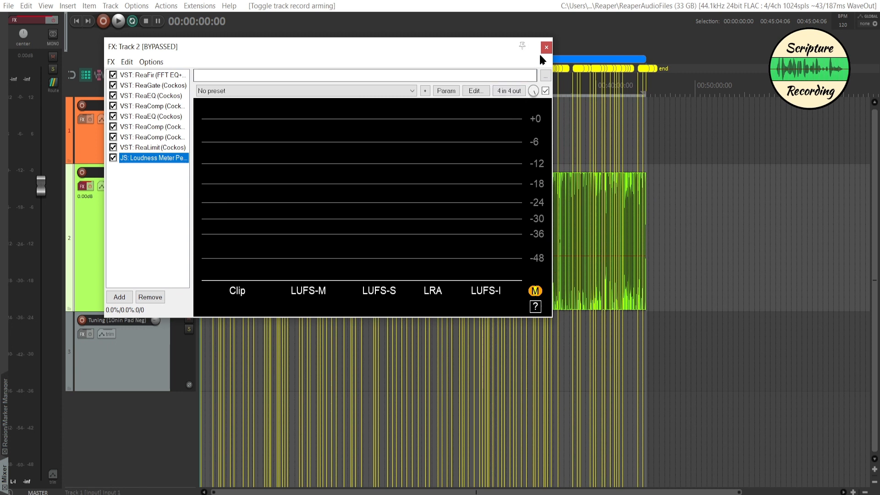
pyautogui.click(553, 47)
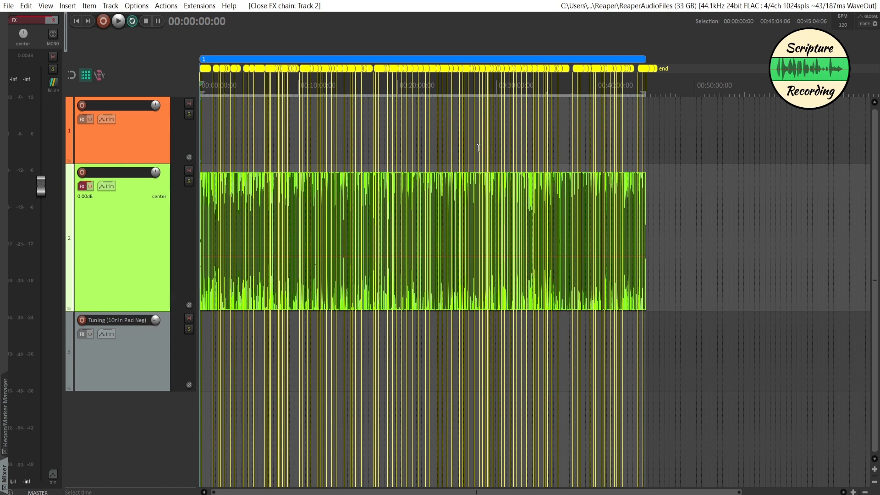
# Render the entire project with effects active as a mono 24-bit FLAC in the 2 Master (FLAC) folder, overwriting the existing _nif_Nek Easter Story file.
pyautogui.hotkey('ctrl', 'alt', 'r')
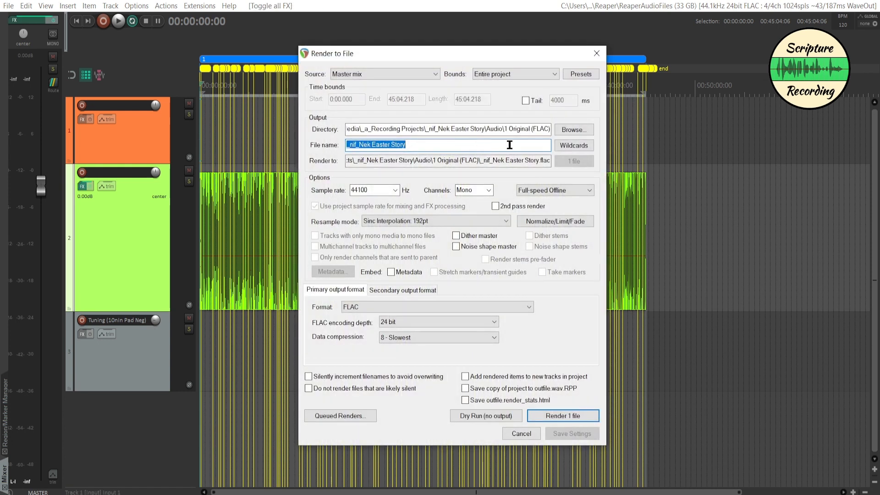
pyautogui.click(574, 131)
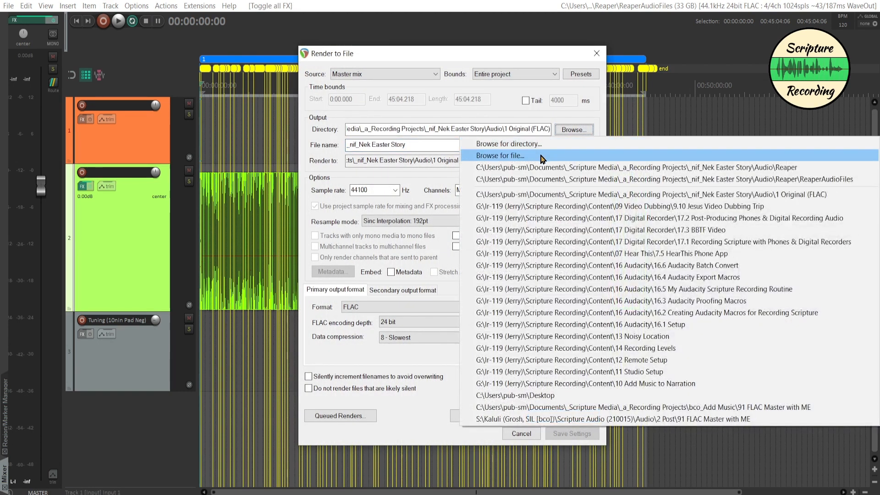
pyautogui.click(542, 157)
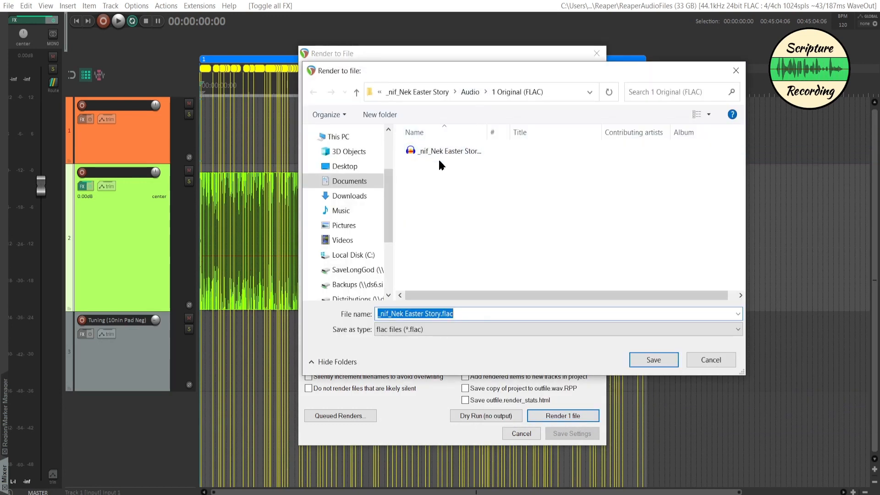
pyautogui.click(471, 93)
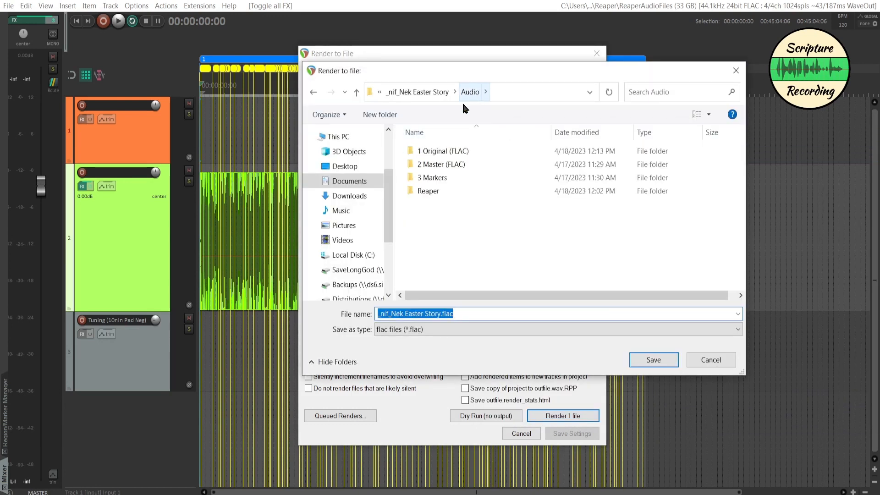
pyautogui.doubleClick(444, 164)
pyautogui.click(652, 359)
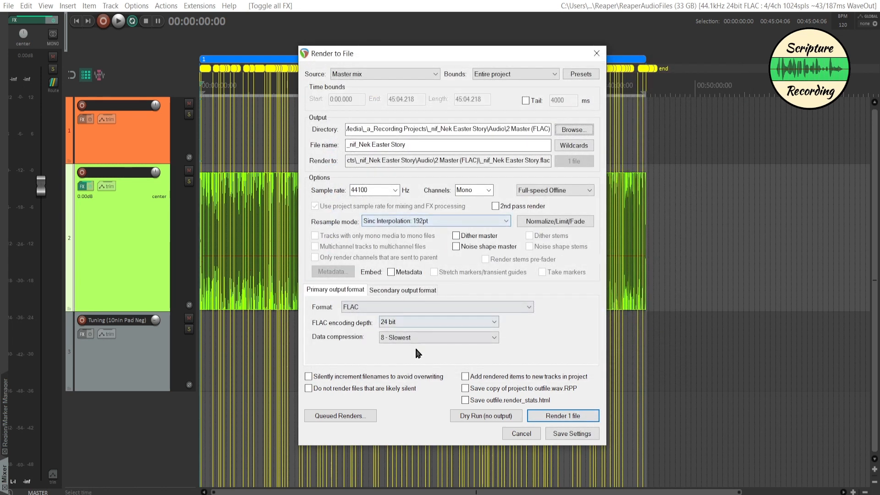
pyautogui.click(556, 417)
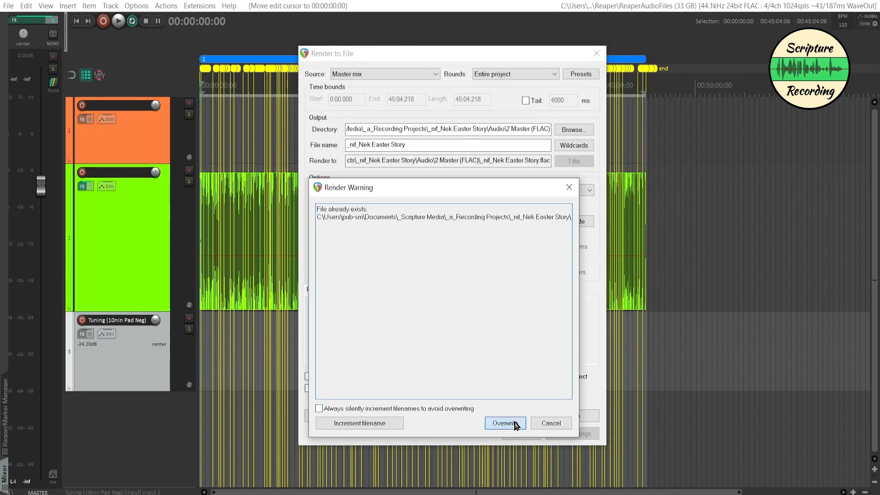
pyautogui.click(506, 423)
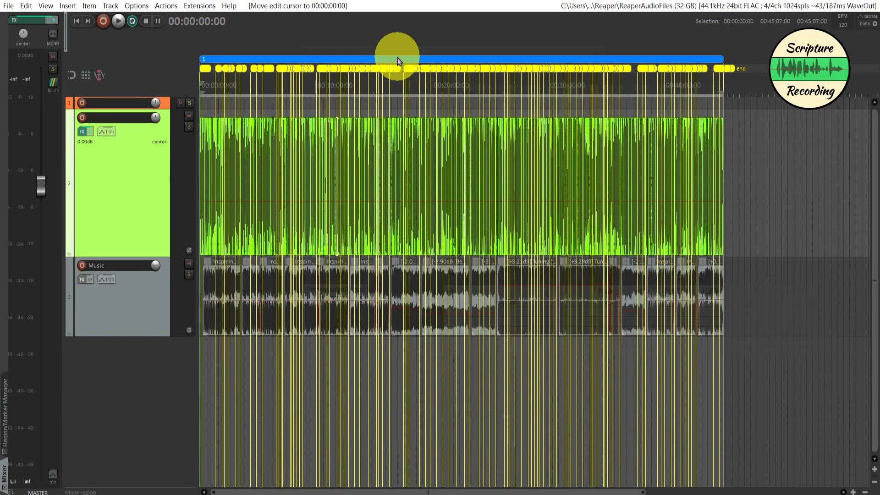
# Export the project's markers to a text file named nif_Nek Easter Story in the 3 Markers folder.
pyautogui.moveTo(399, 60); pyautogui.dragTo(384, 61)
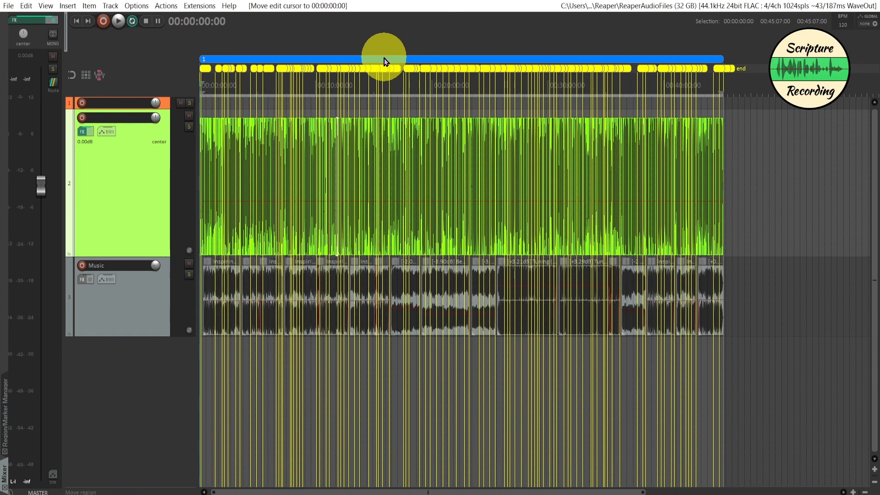
pyautogui.hotkey('ctrl', 'shift', 'm')
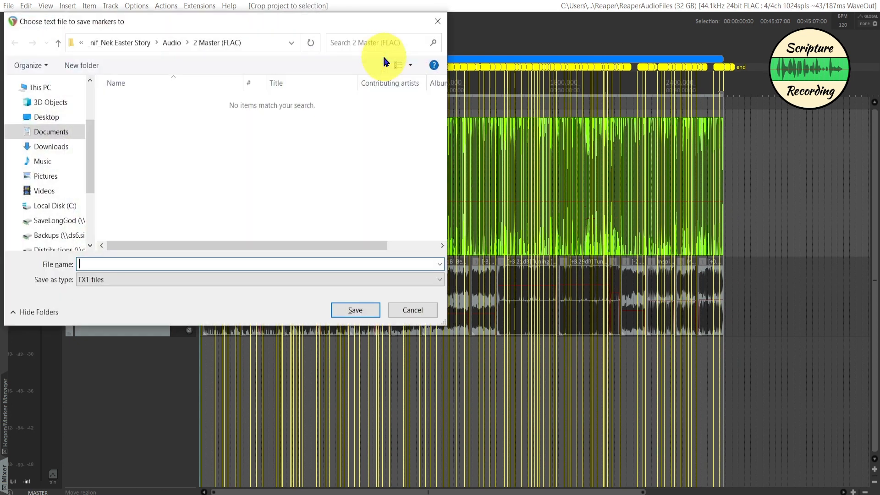
pyautogui.click(173, 42)
pyautogui.doubleClick(143, 127)
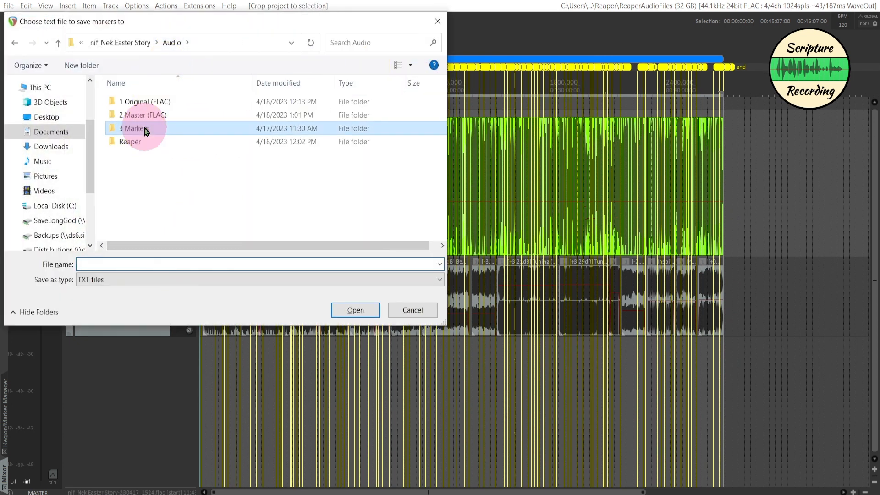
pyautogui.click(131, 259)
pyautogui.write('nif_Nek Easter Story')
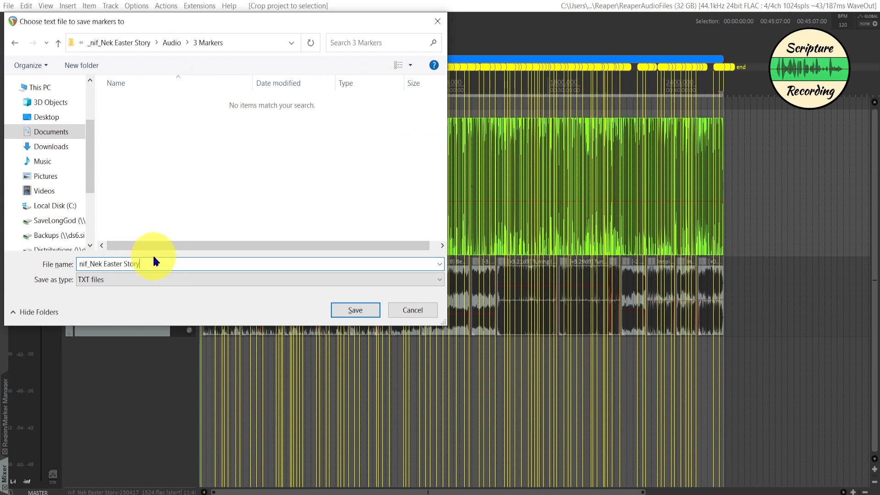
pyautogui.click(361, 311)
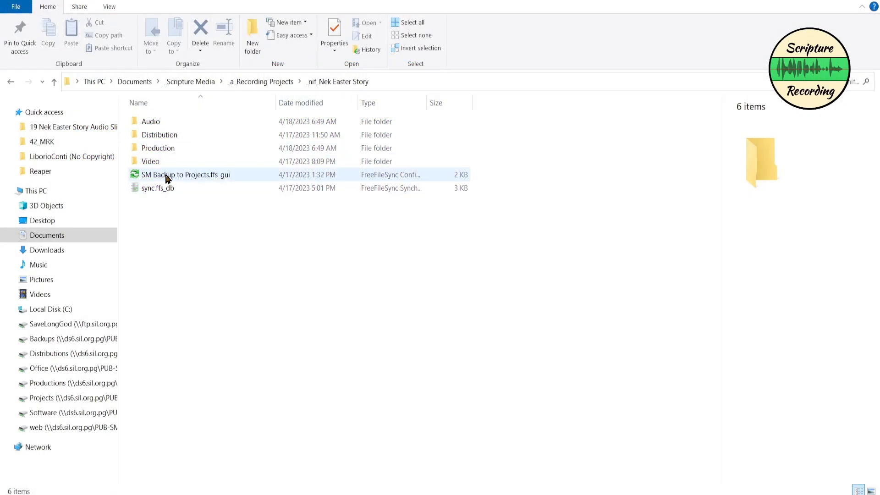
# Open the SM Backup to Projects configuration and mirror the _nif_Nek Easter Story project folder to the Easter Story Audio Slide Show backup folder.
pyautogui.click(167, 179)
pyautogui.doubleClick(167, 179)
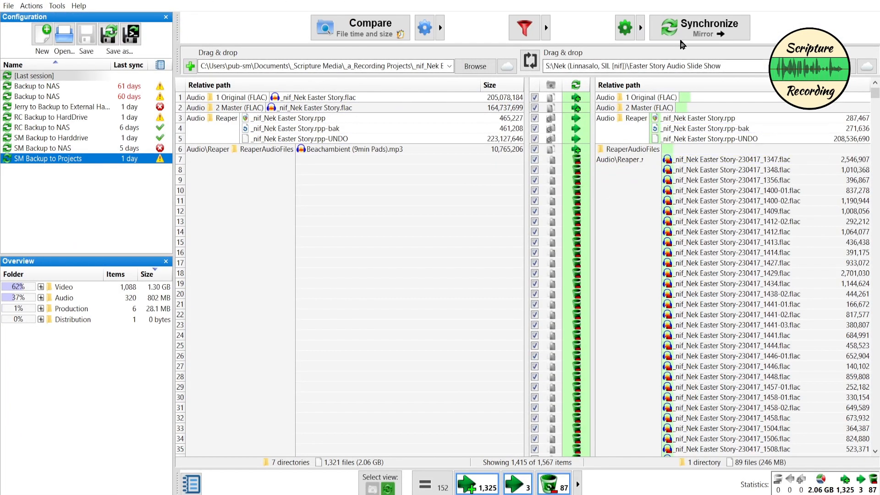
pyautogui.click(696, 36)
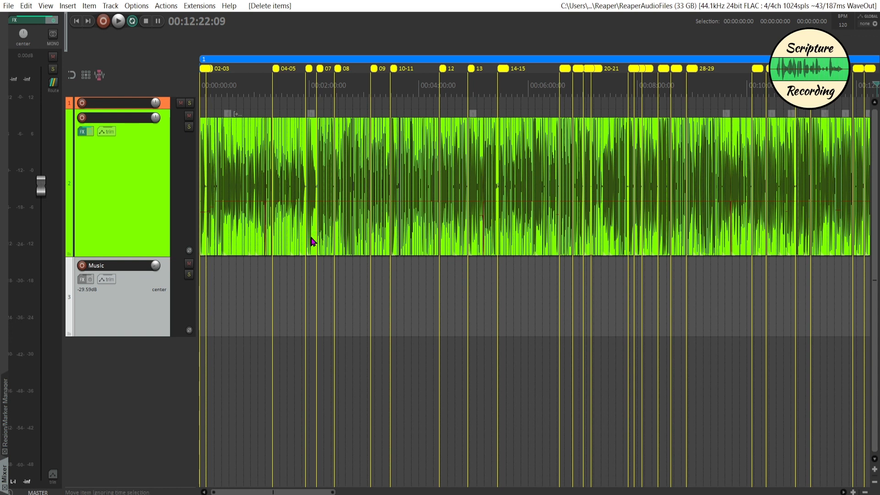
# Place the Inspiring Ambient (5min Pad w Piano).mp3 item on the Music track starting at about 19 seconds, with a fade-in of about 3 seconds.
pyautogui.scroll(8, 311, 240)
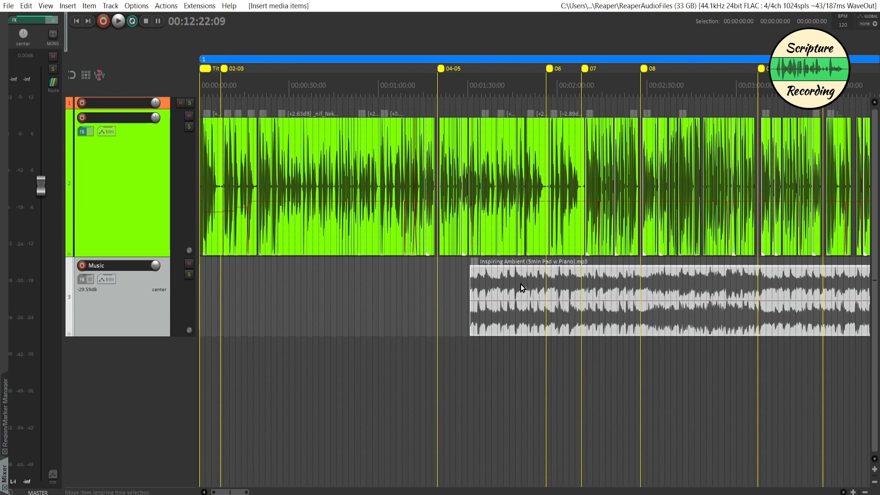
pyautogui.moveTo(499, 279); pyautogui.dragTo(199, 299)
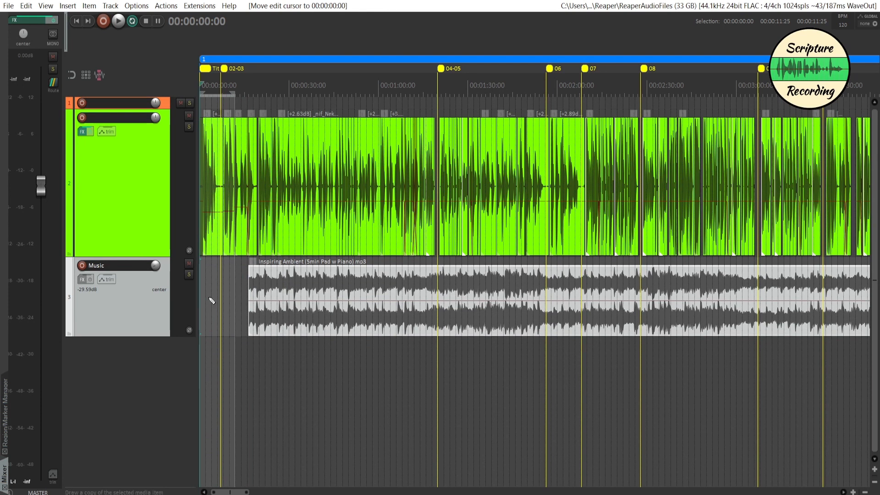
pyautogui.scroll(3, 211, 301)
pyautogui.scroll(2, 213, 300)
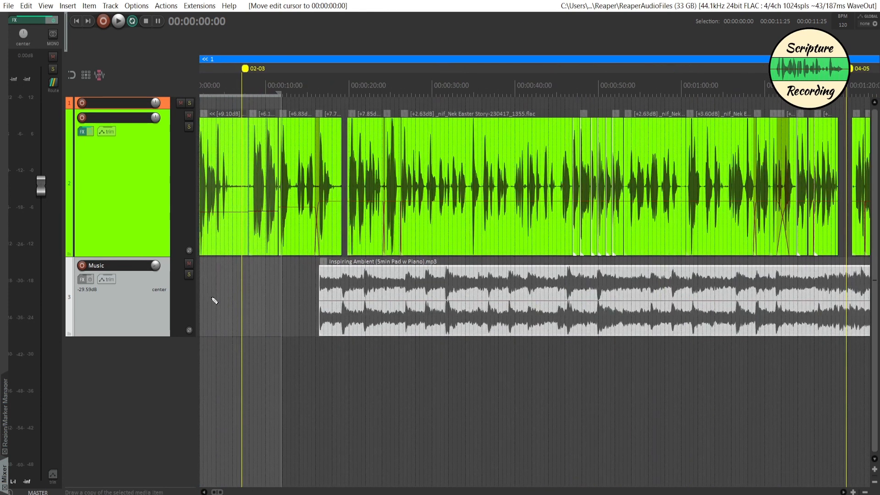
pyautogui.click(249, 287)
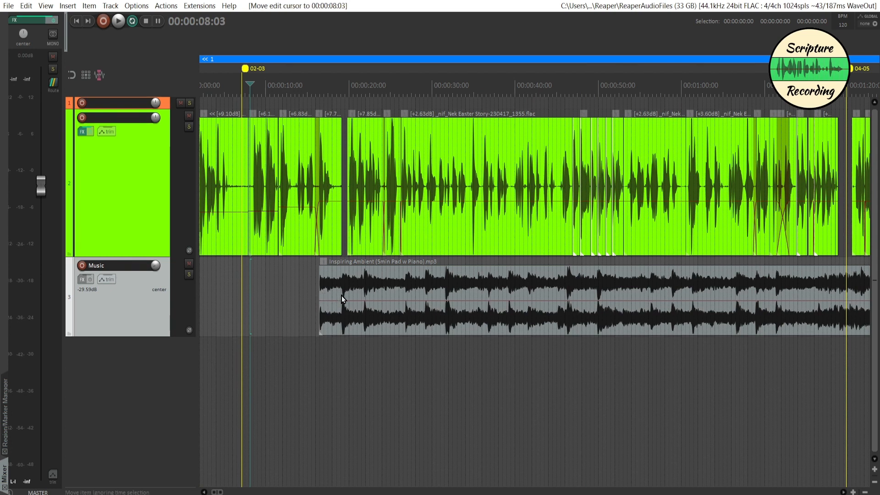
pyautogui.click(300, 293)
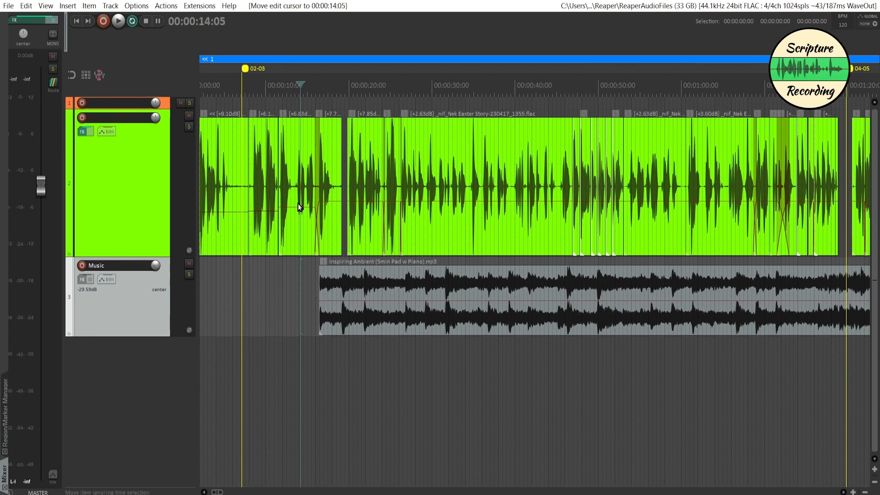
pyautogui.click(296, 219)
pyautogui.press('space')
pyautogui.moveTo(358, 295); pyautogui.dragTo(408, 294)
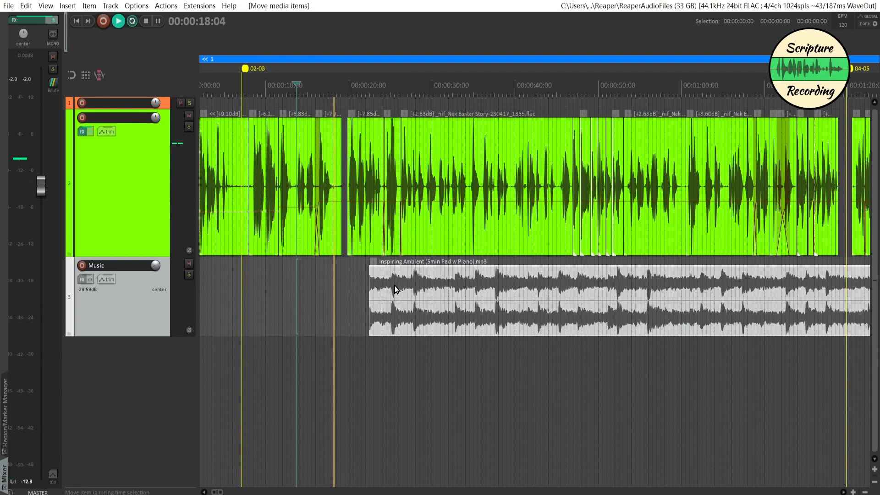
pyautogui.press('space')
pyautogui.moveTo(394, 285)
pyautogui.mouseDown()
pyautogui.moveTo(349, 275)
pyautogui.moveTo(396, 286)
pyautogui.mouseUp()
# Preview the music's entry under the narration and set the Music track's volume to -25.34 dB.
pyautogui.click(329, 280)
pyautogui.press('space')
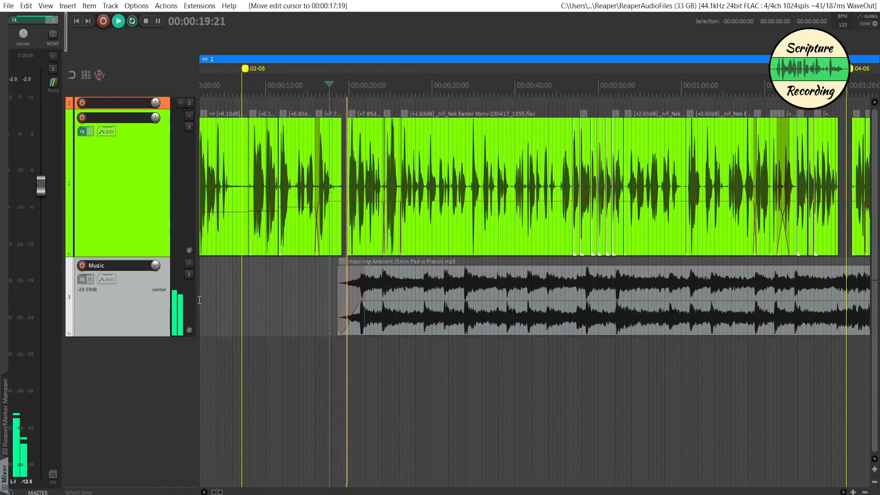
pyautogui.moveTo(156, 269)
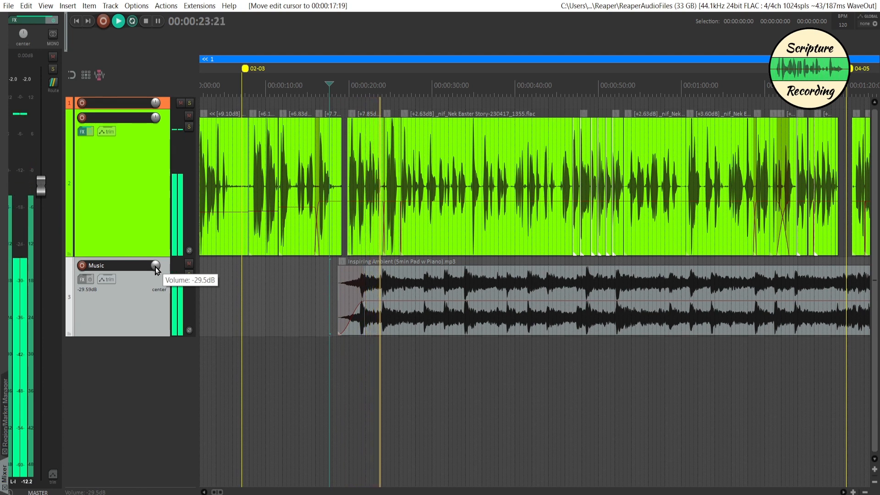
pyautogui.press('space')
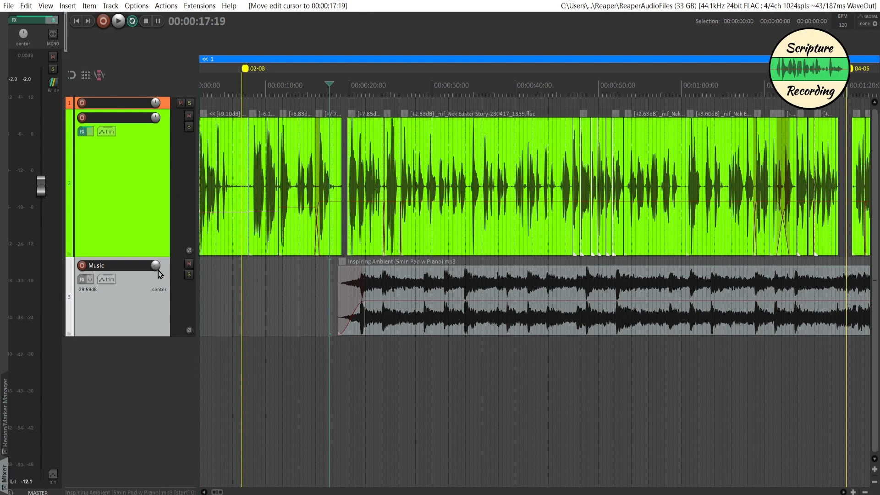
pyautogui.moveTo(156, 271); pyautogui.dragTo(156, 269)
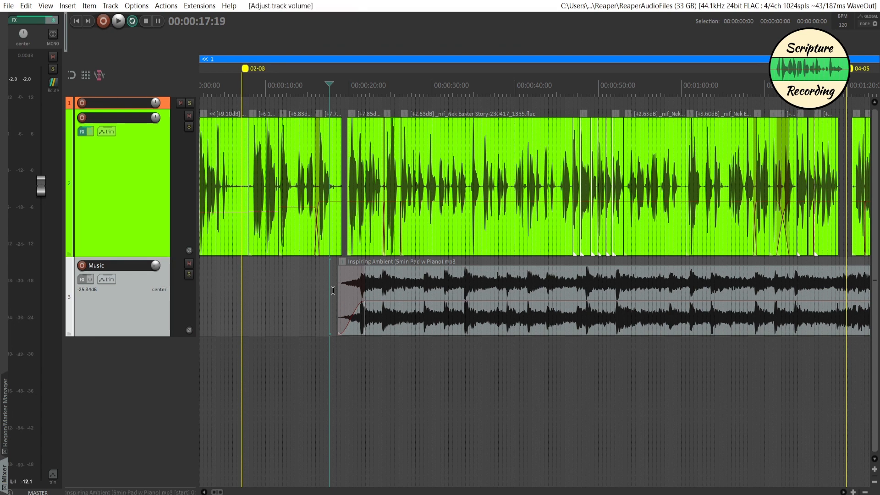
# Play the mix from 00:00:18:04 and again from 00:01:17:23 to check the music level against the narration.
pyautogui.press('space')
pyautogui.click(333, 290)
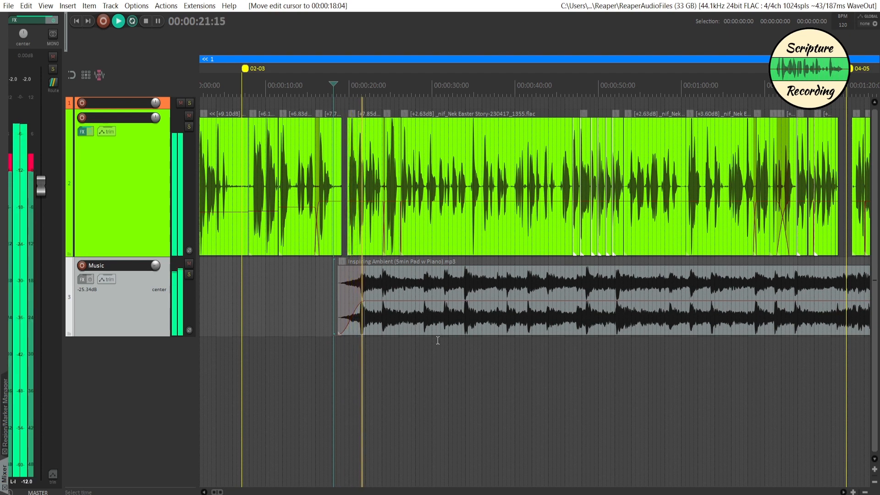
pyautogui.scroll(-2, 430, 344)
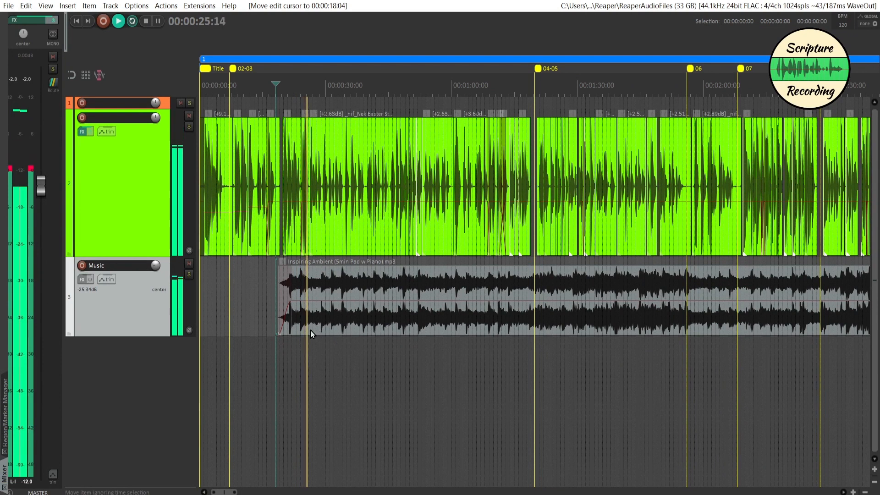
pyautogui.press('space')
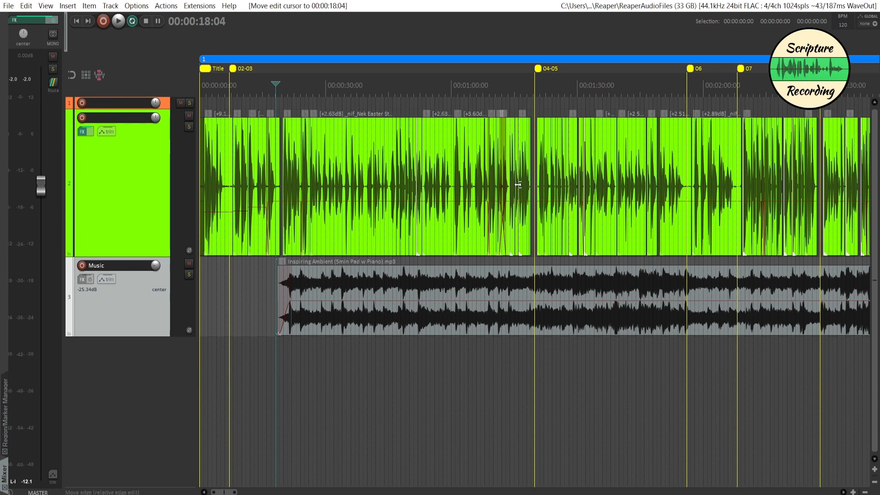
pyautogui.click(526, 357)
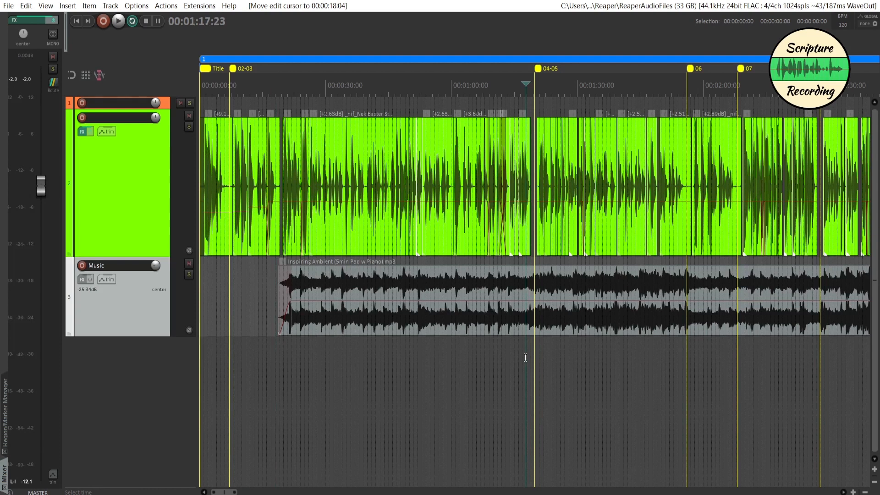
pyautogui.press('space')
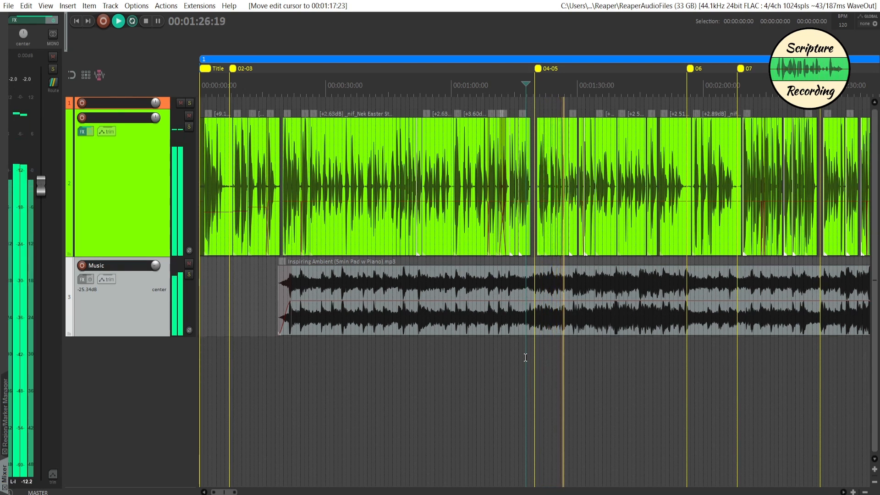
pyautogui.press('space')
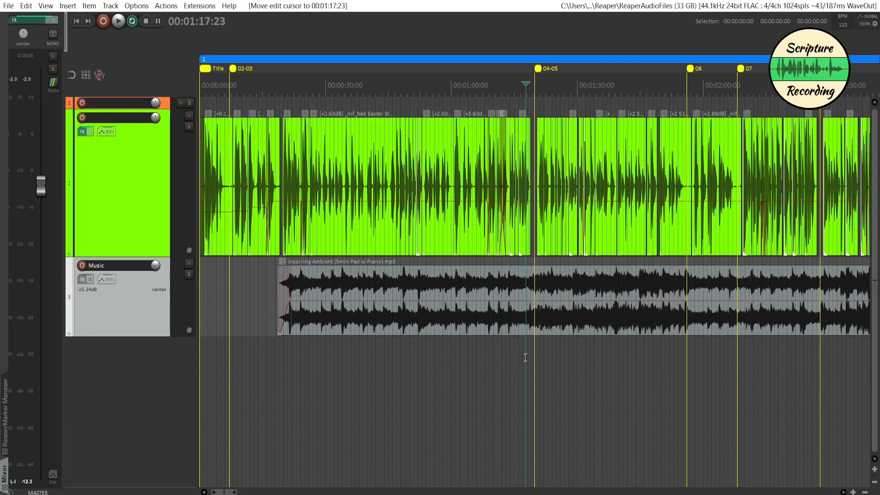
# Duplicate the Inspiring Ambient item directly after its first occurrence on the Music track.
pyautogui.hscroll(10, 534, 350)
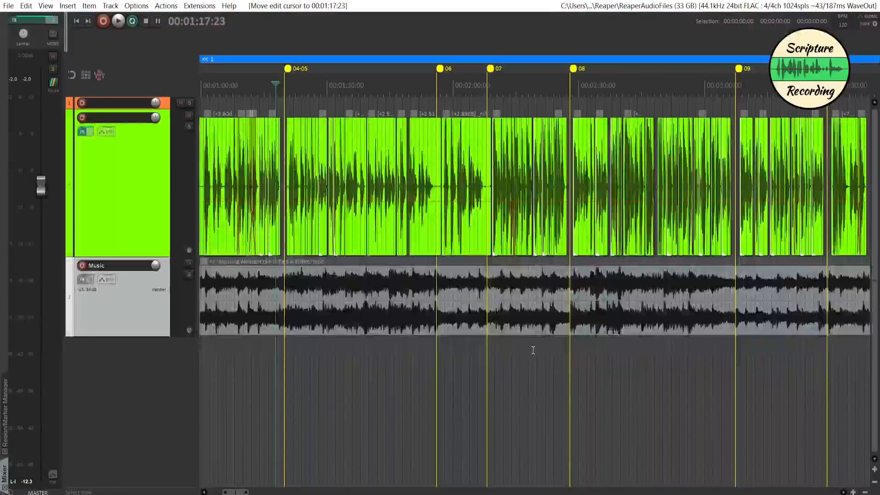
pyautogui.hscroll(6, 533, 350)
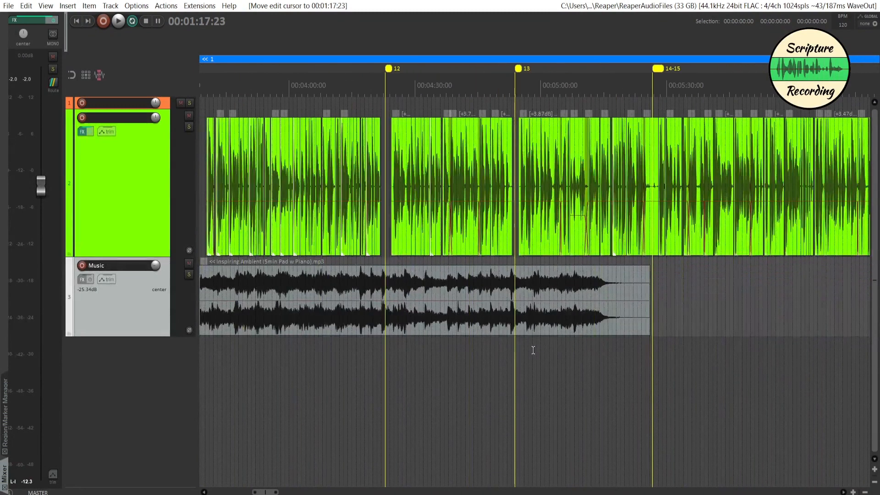
pyautogui.click(558, 314)
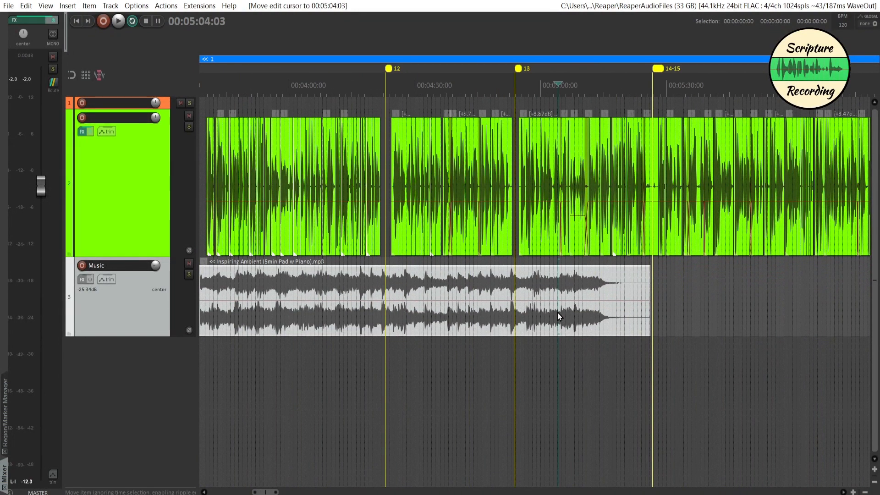
pyautogui.hotkey('ctrl', 'd')
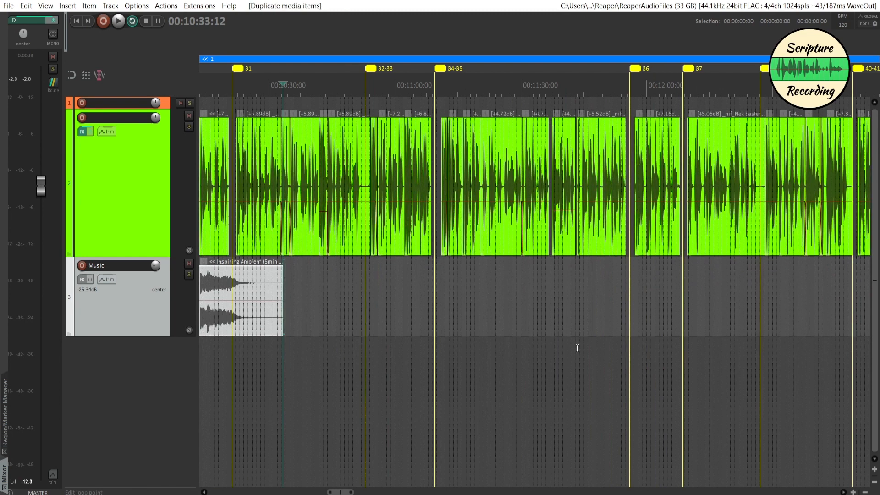
pyautogui.scroll(-10, 577, 349)
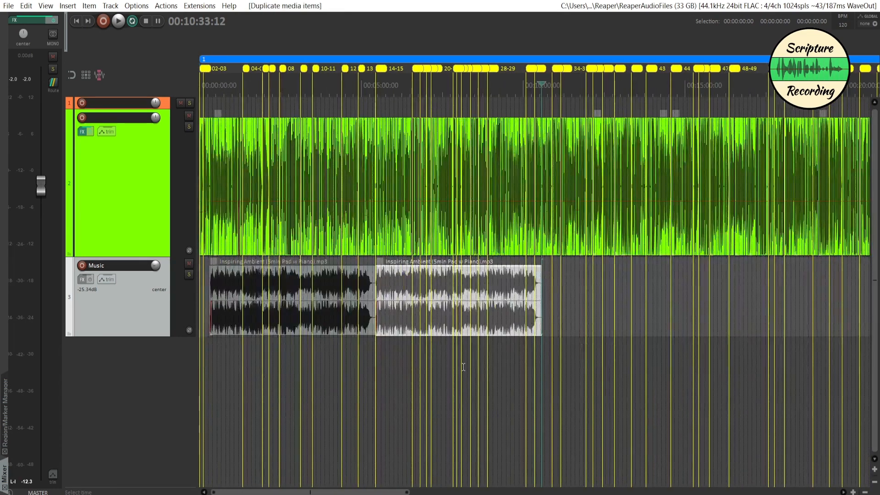
# Trim the quiet ending of the first music item, overlap the duplicate onto it as a crossfade, and play the transition from 00:05:07:15.
pyautogui.scroll(8, 361, 363)
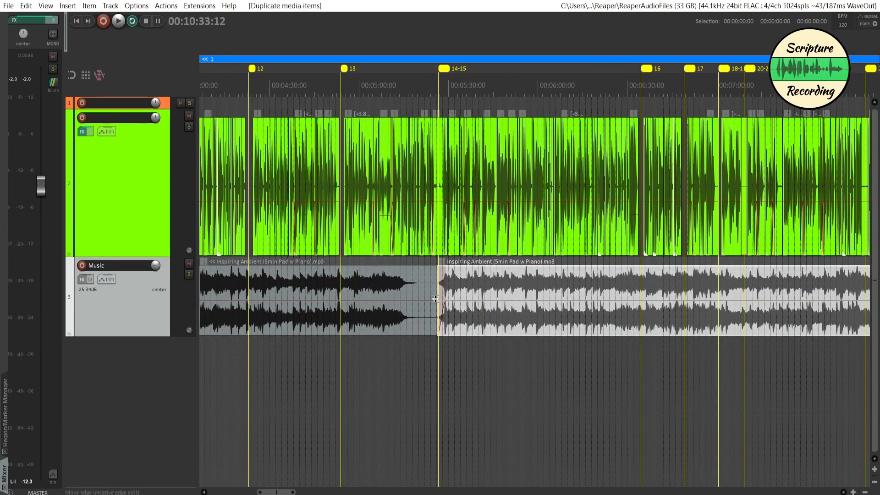
pyautogui.moveTo(433, 312); pyautogui.dragTo(407, 312)
pyautogui.moveTo(471, 286); pyautogui.dragTo(416, 300)
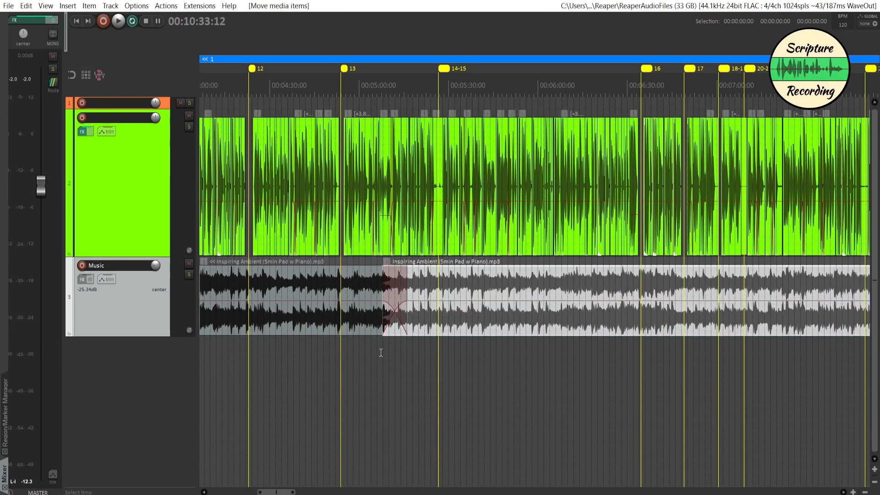
pyautogui.click(381, 352)
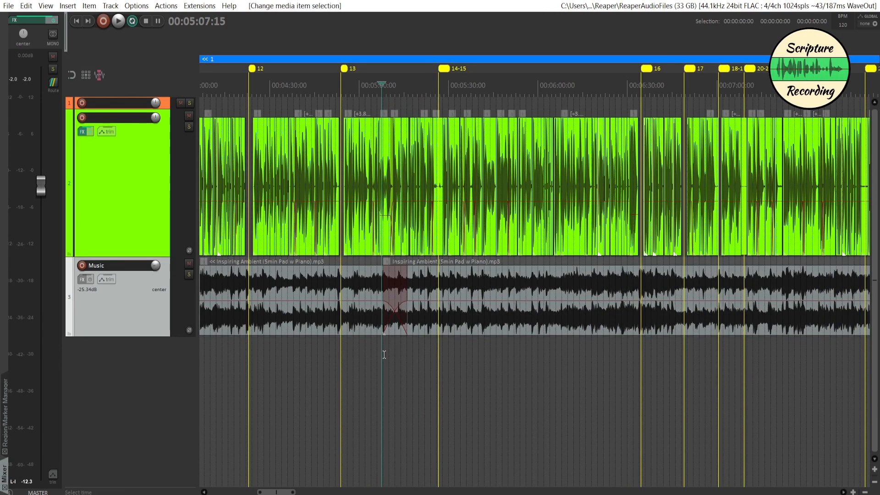
pyautogui.press('space')
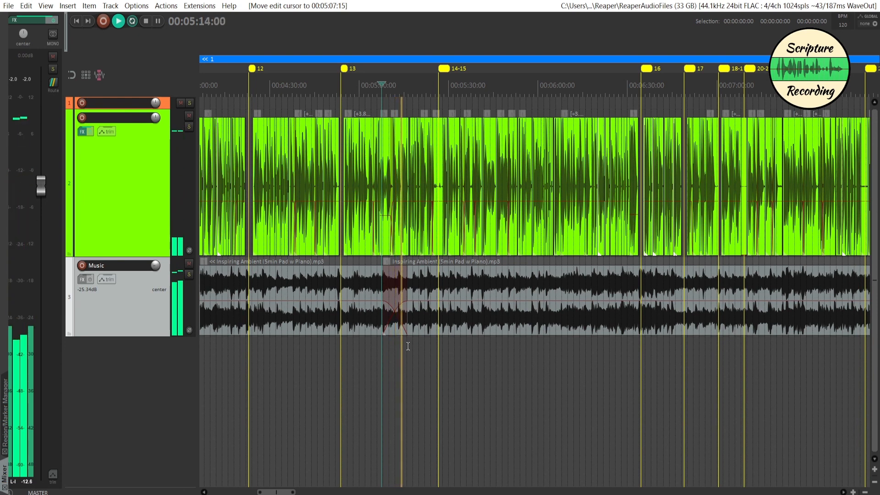
pyautogui.press('space')
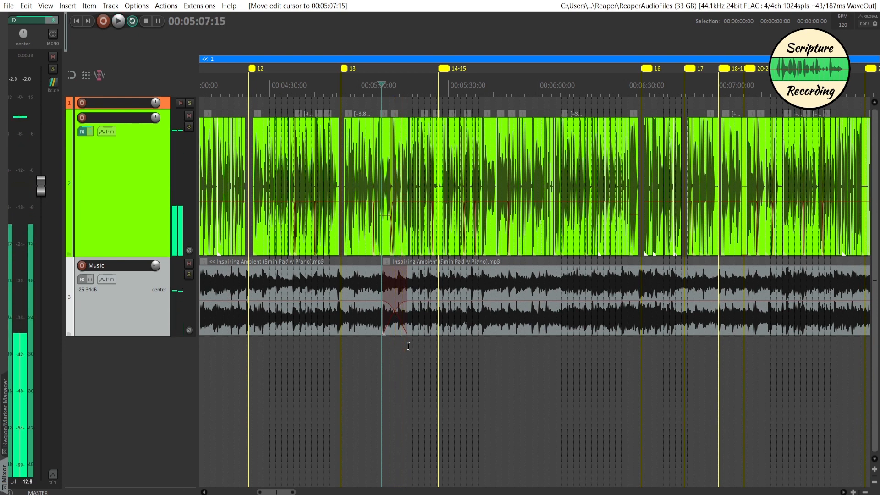
# Split the second music item at 00:07:09:28 near marker 20-21 and move its later part to about 00:07:22.
pyautogui.hscroll(5, 408, 346)
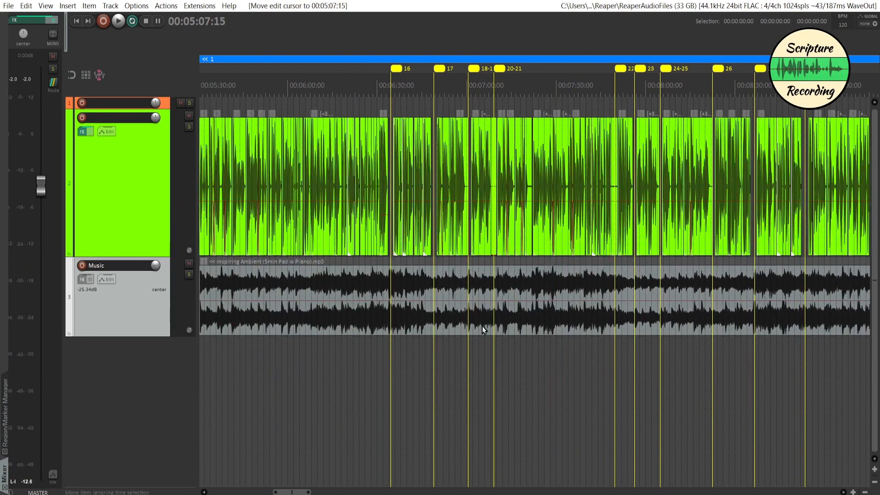
pyautogui.scroll(5, 488, 318)
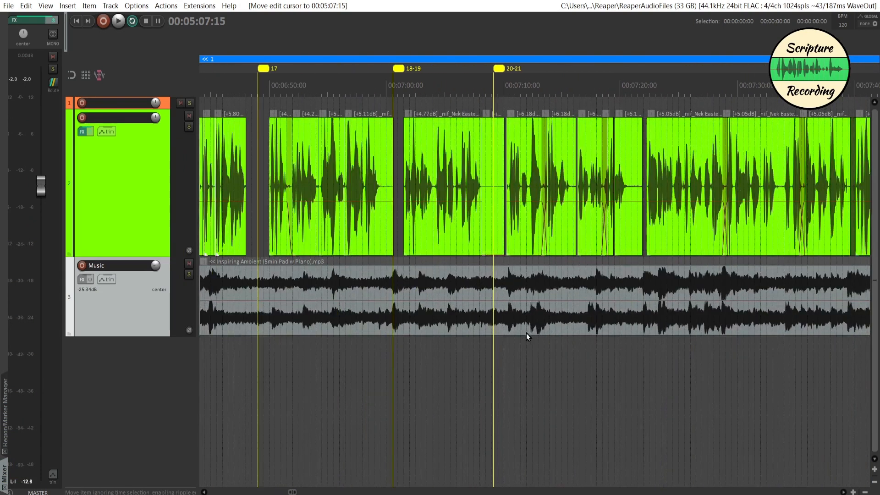
pyautogui.click(502, 281)
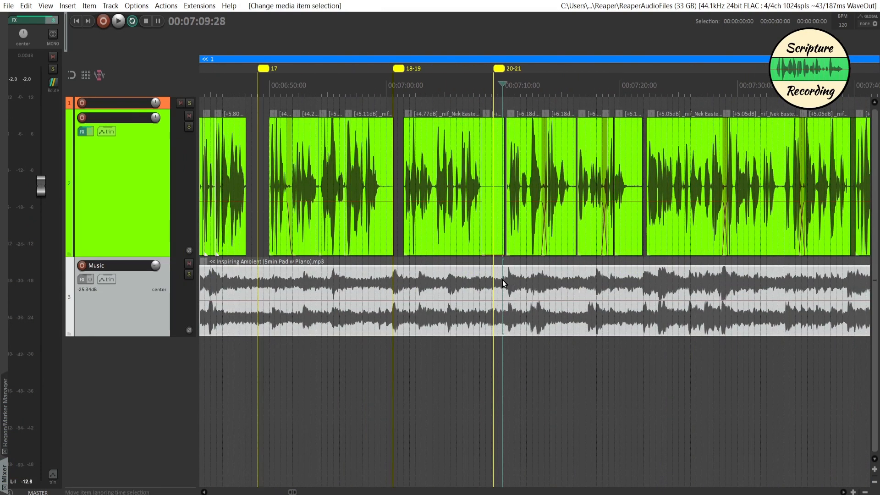
pyautogui.press('s')
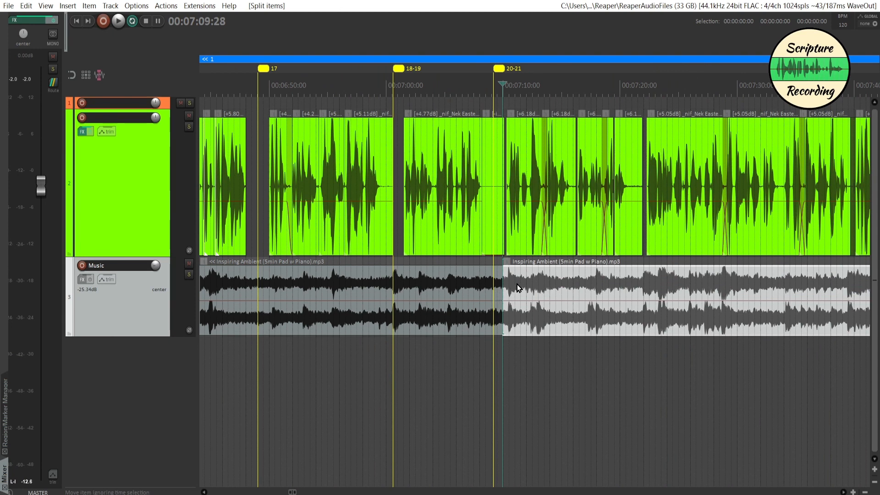
pyautogui.moveTo(519, 288); pyautogui.dragTo(662, 289)
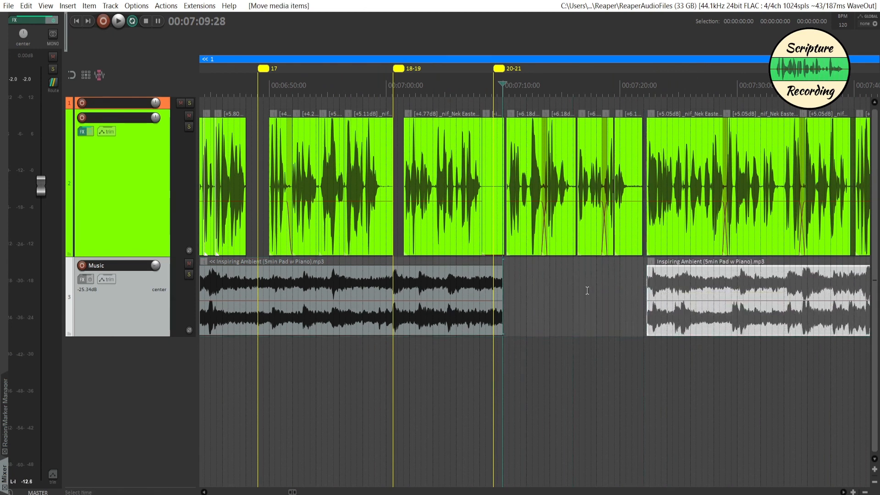
# Trim the music before the gap to end at marker 20-21 with a short fade-out, and play it from 00:07:05:18.
pyautogui.moveTo(499, 270); pyautogui.dragTo(489, 295)
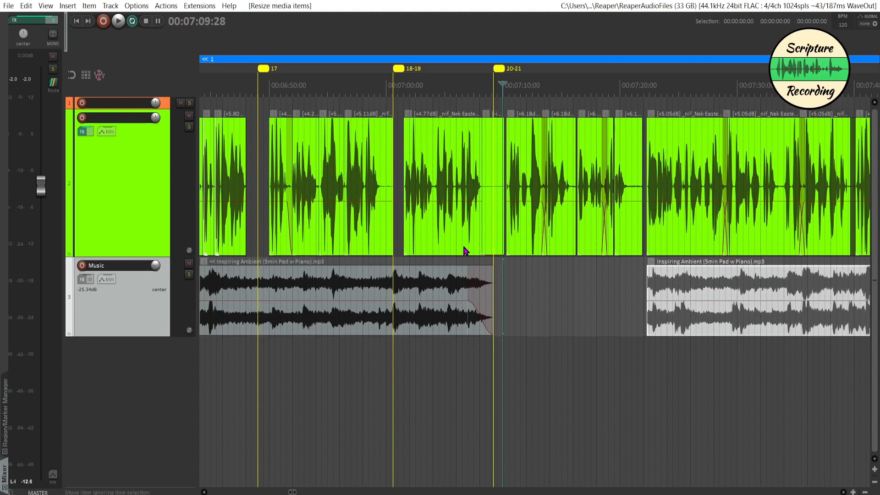
pyautogui.click(451, 359)
pyautogui.press('space')
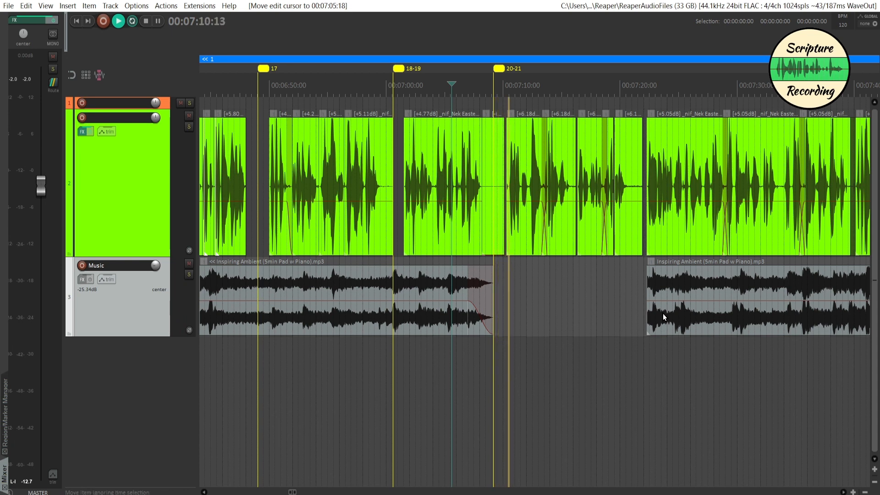
# Extend the start of the music after the gap to about 00:07:21 with a short fade-in, and preview it from 00:07:20:12.
pyautogui.moveTo(649, 274); pyautogui.dragTo(667, 290)
pyautogui.click(624, 295)
pyautogui.press('space')
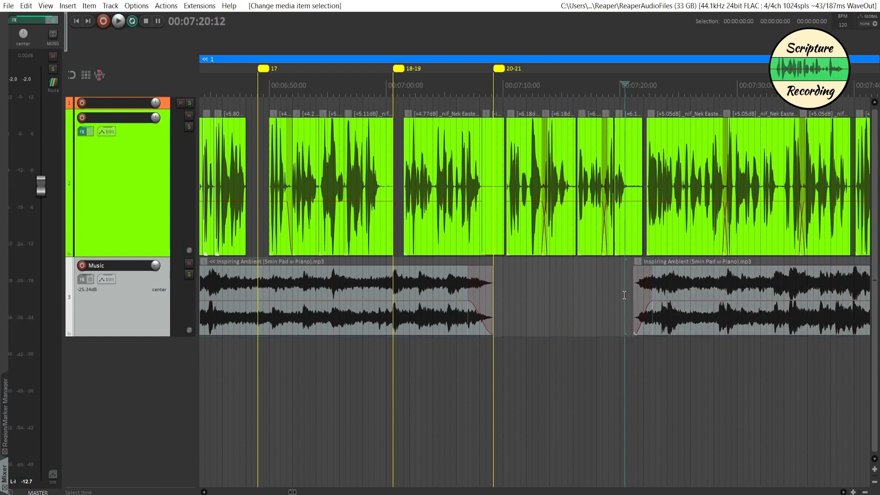
# Play the music's return after the gap at 00:07:20:12 to check its fade-in under the narration.
pyautogui.press('space')
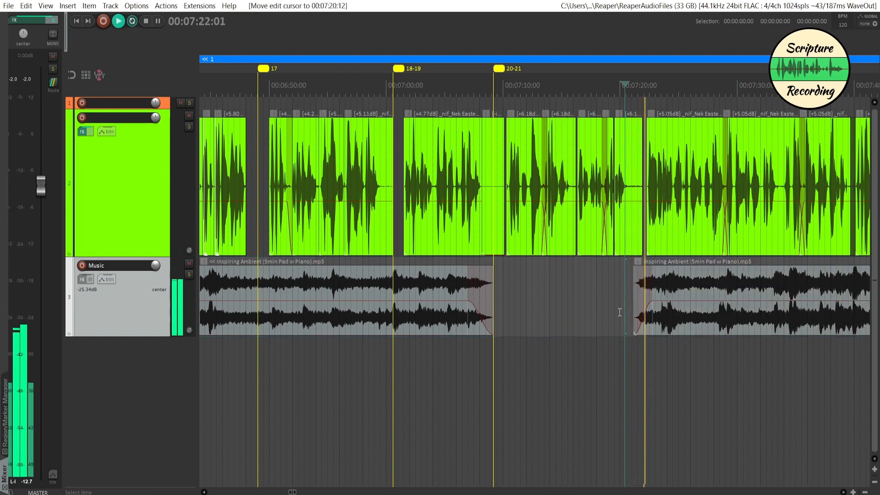
pyautogui.hscroll(3, 619, 313)
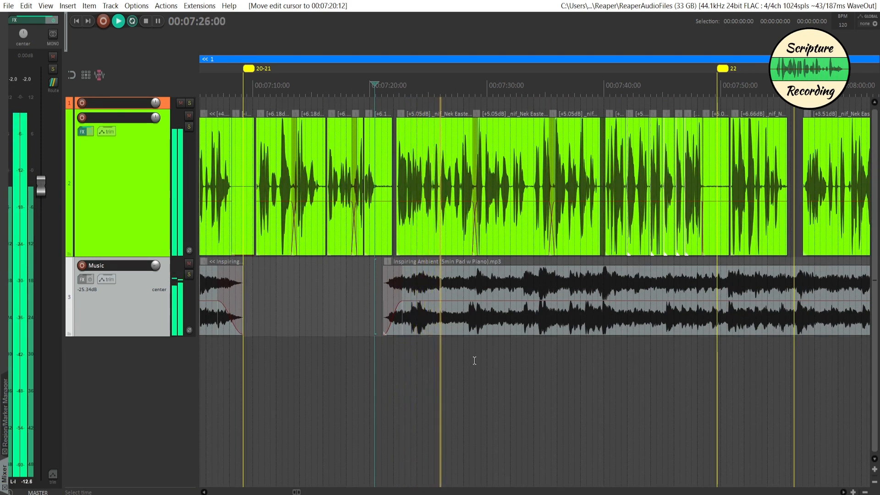
pyautogui.press('space')
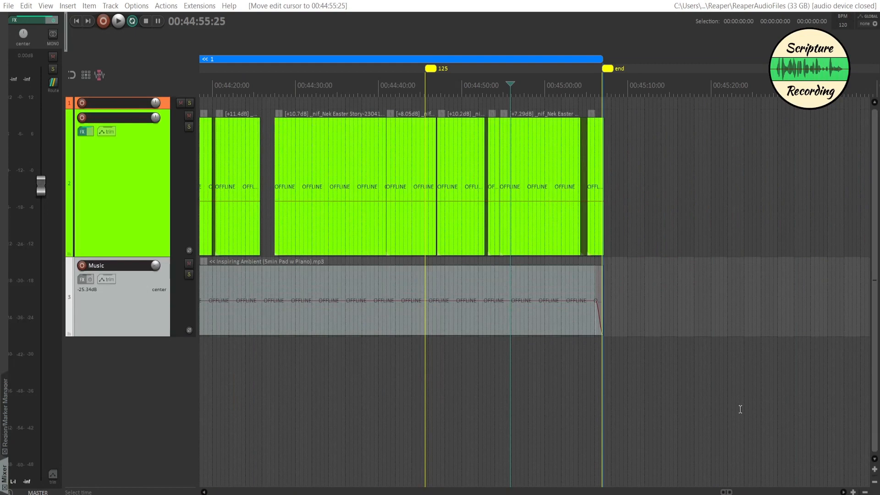
# Examine the music track across the whole project, from the end marker back to the opening verses.
pyautogui.click(737, 401)
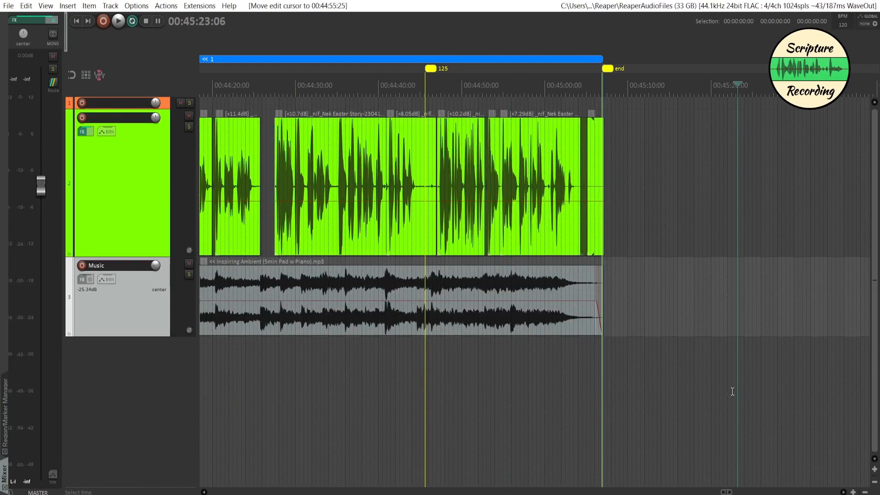
pyautogui.scroll(-4, 733, 392)
pyautogui.scroll(-8, 738, 391)
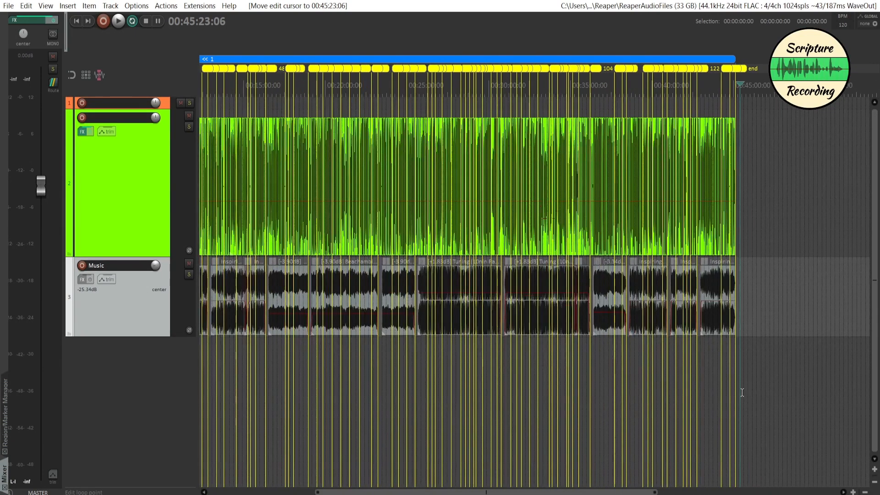
pyautogui.scroll(-2, 742, 393)
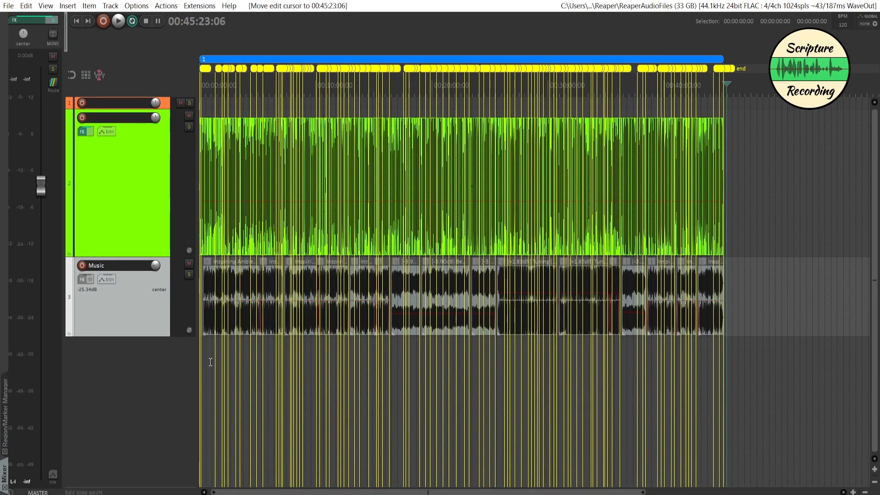
pyautogui.scroll(8, 210, 362)
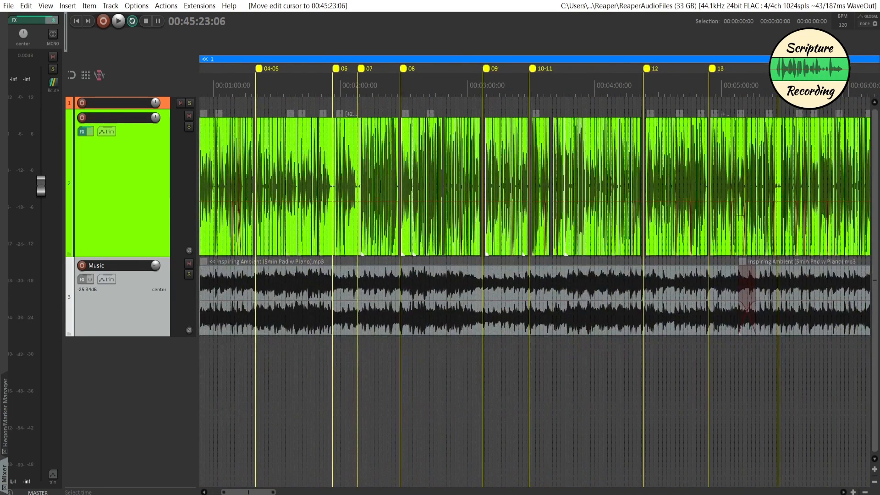
pyautogui.hscroll(-5, 209, 377)
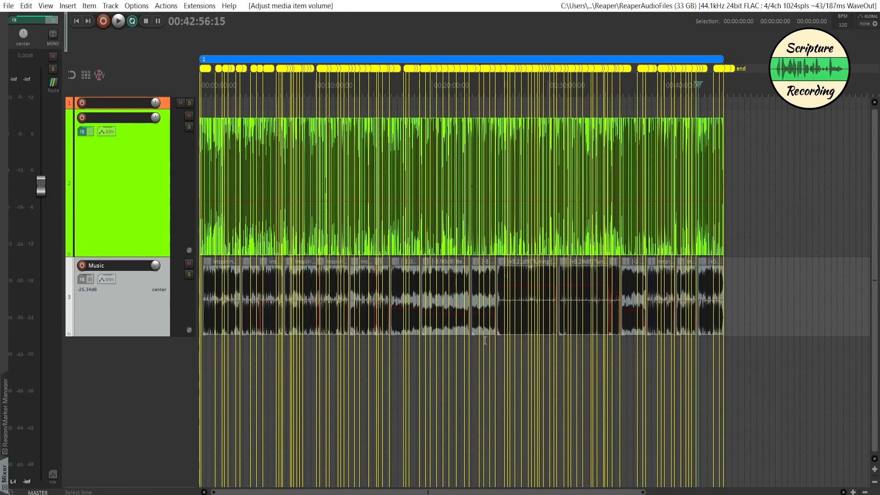
# Set the time selection to the whole project region and mute the narration track.
pyautogui.click(348, 62)
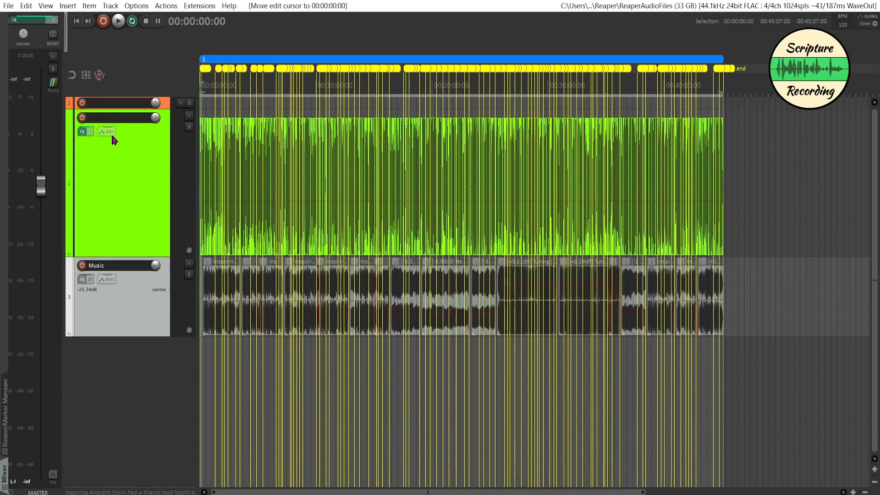
pyautogui.click(188, 116)
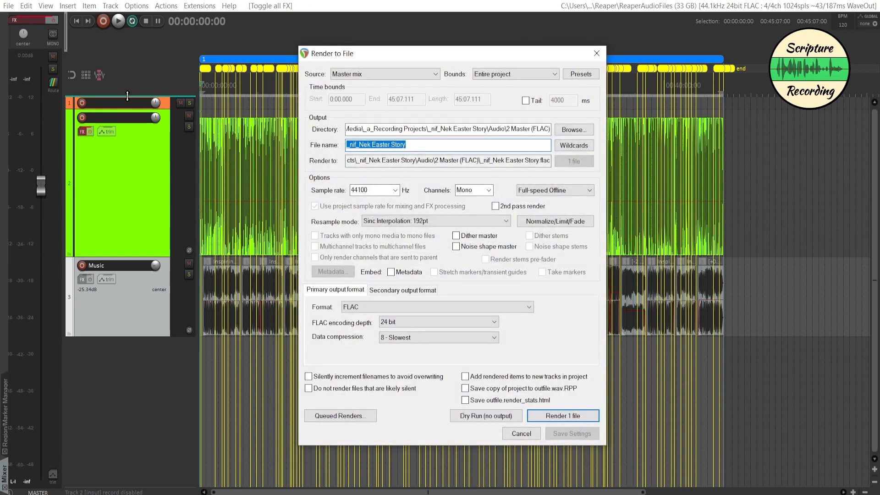
pyautogui.click(189, 115)
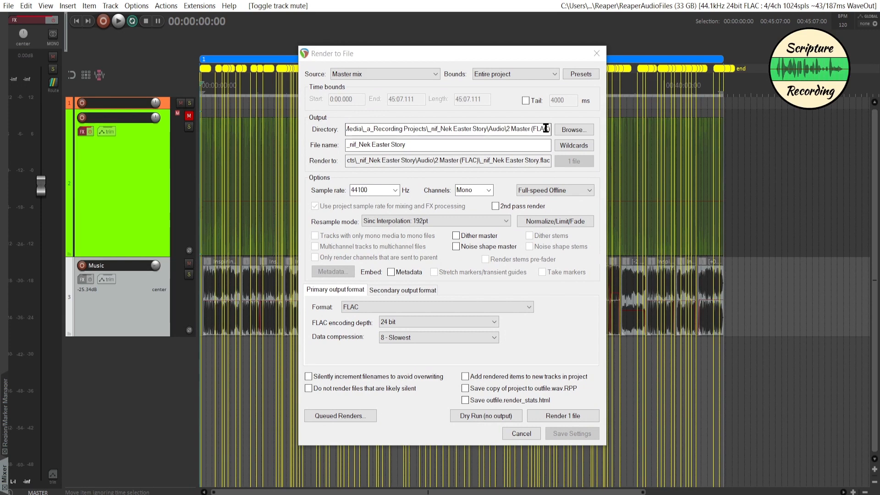
# Render the music alone as the FLAC file _nif_Nek Easter Story MUSIC in the 2 Master (FLAC) folder.
pyautogui.click(571, 132)
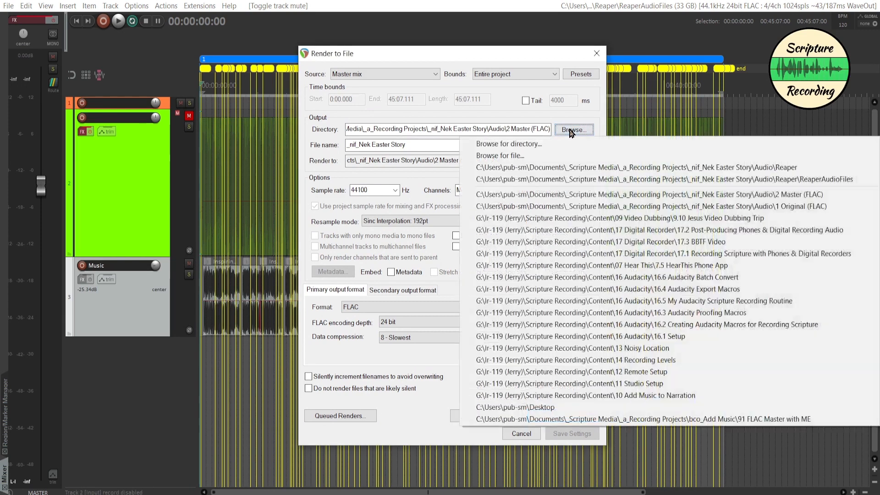
pyautogui.click(570, 145)
pyautogui.click(413, 326)
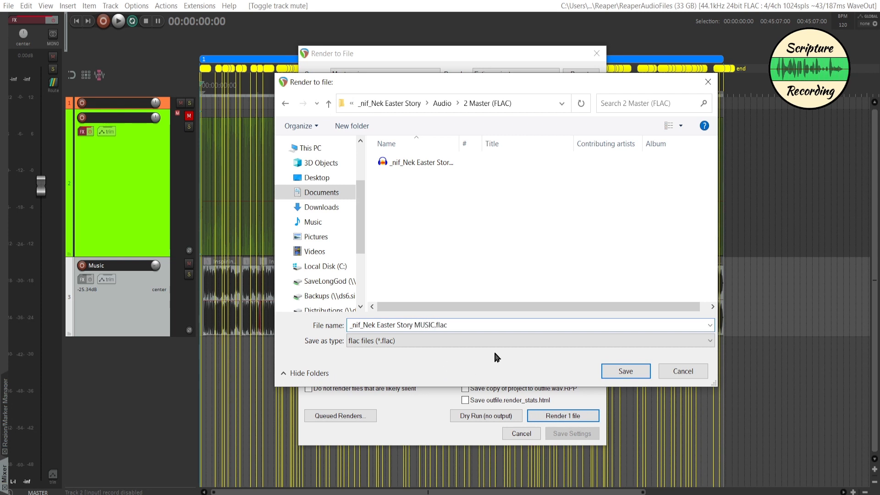
pyautogui.click(624, 373)
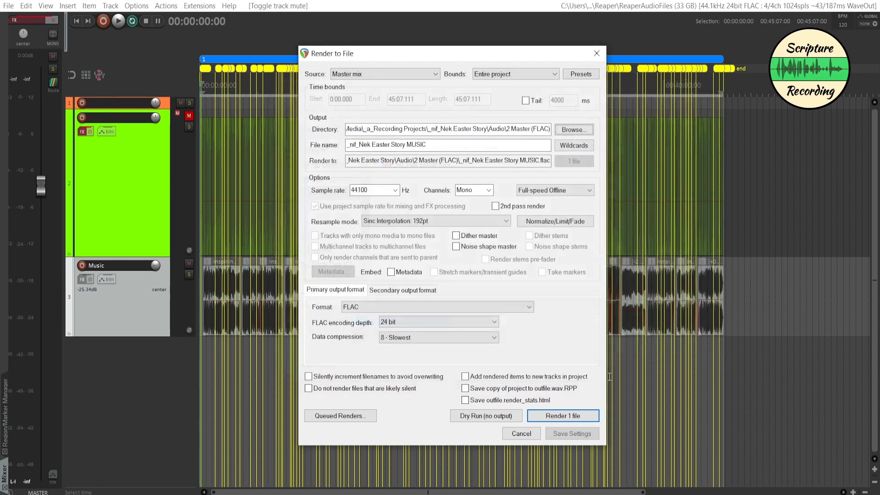
pyautogui.click(560, 417)
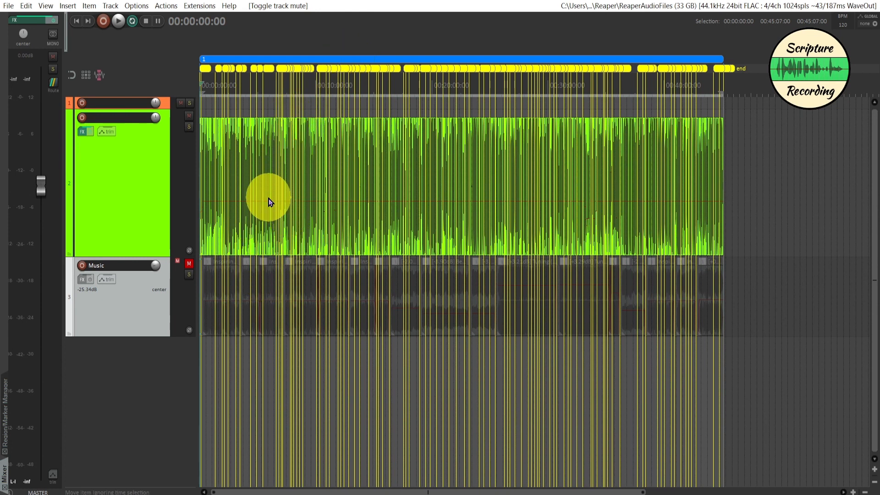
# Clear all track mutes, and open the render settings without rendering.
pyautogui.hotkey('ctrl', 'alt', 'm')
pyautogui.hotkey('ctrl', 'alt', 'r')
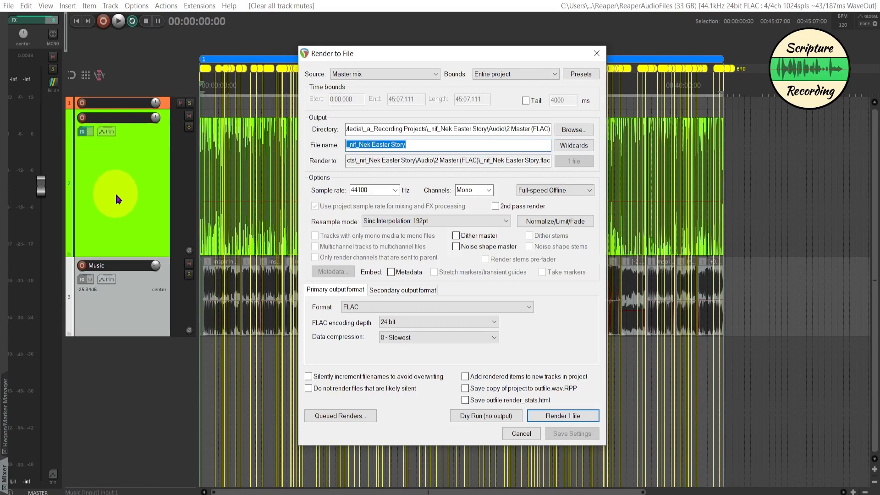
pyautogui.click(524, 433)
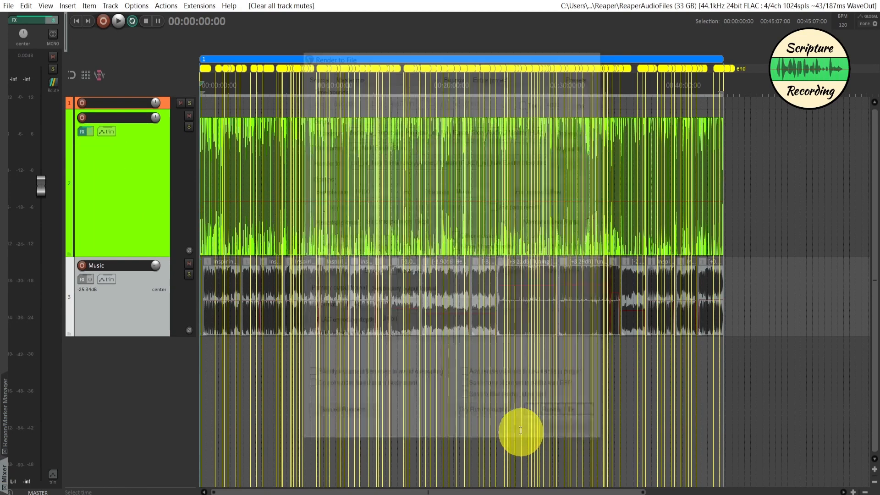
# Check the Master Limiter settings and the loudness meter in the master track's effects chain.
pyautogui.click(38, 18)
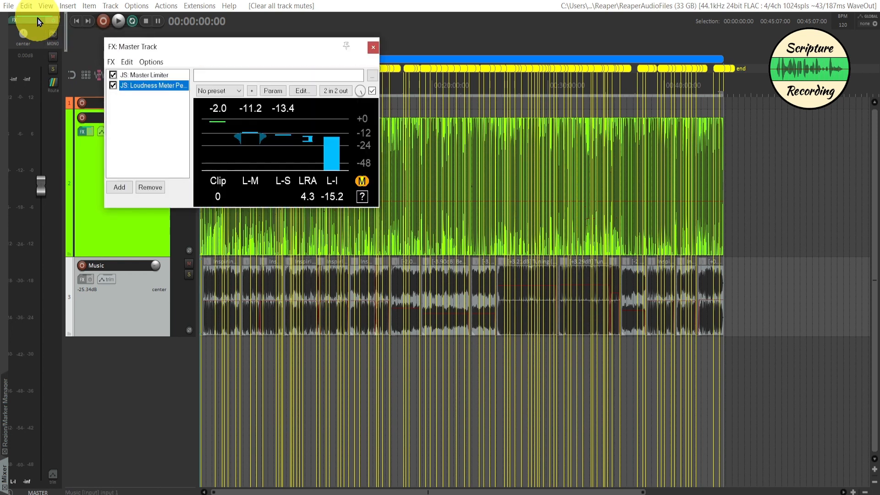
pyautogui.click(149, 75)
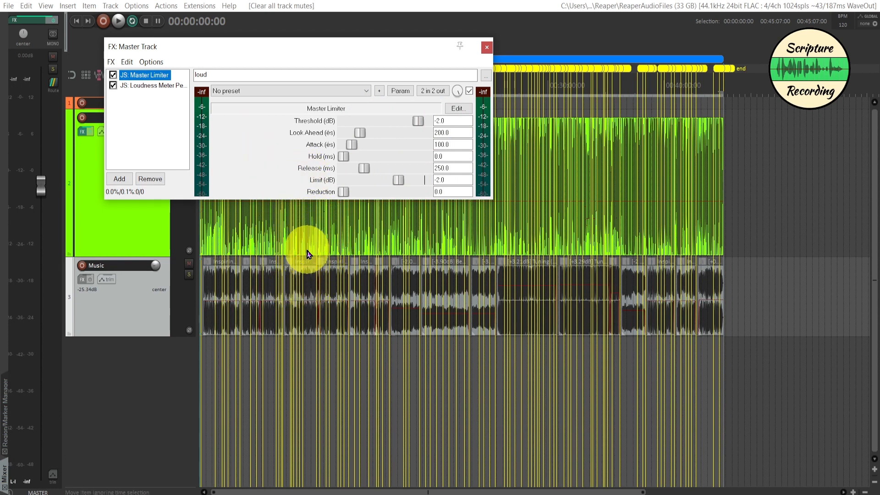
pyautogui.click(137, 85)
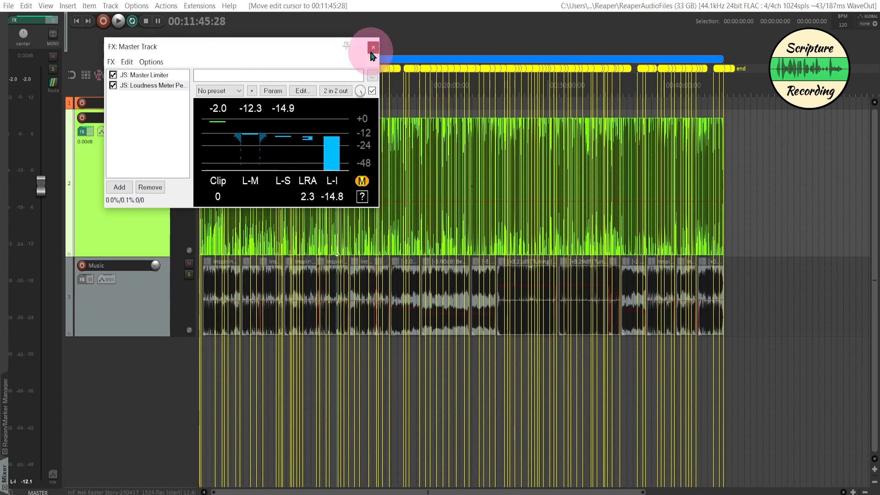
pyautogui.click(370, 49)
# Select the whole project region and render both tracks to FLAC as _nif_Nek Easter Story Narration & Music.
pyautogui.click(361, 60)
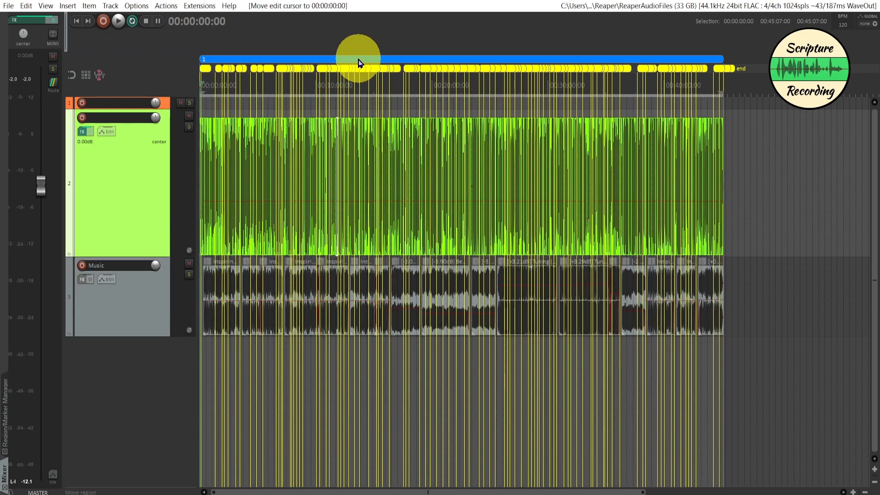
pyautogui.hotkey('ctrl', 'alt', 'r')
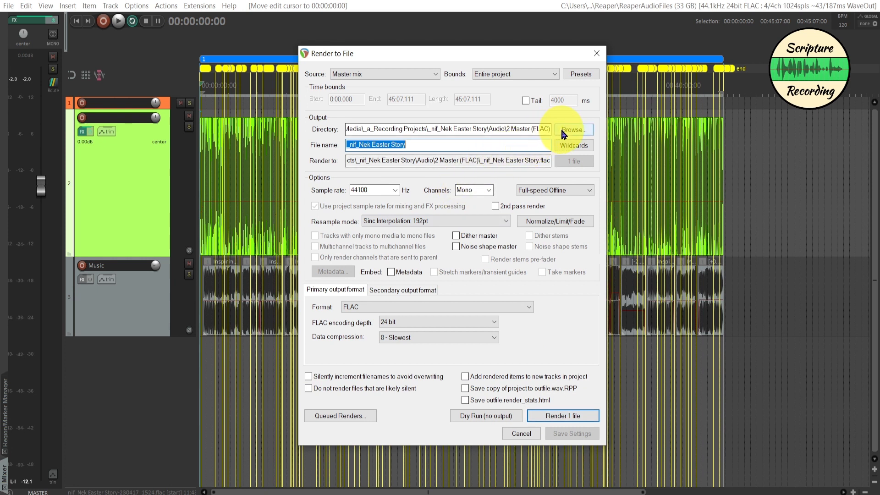
pyautogui.click(423, 147)
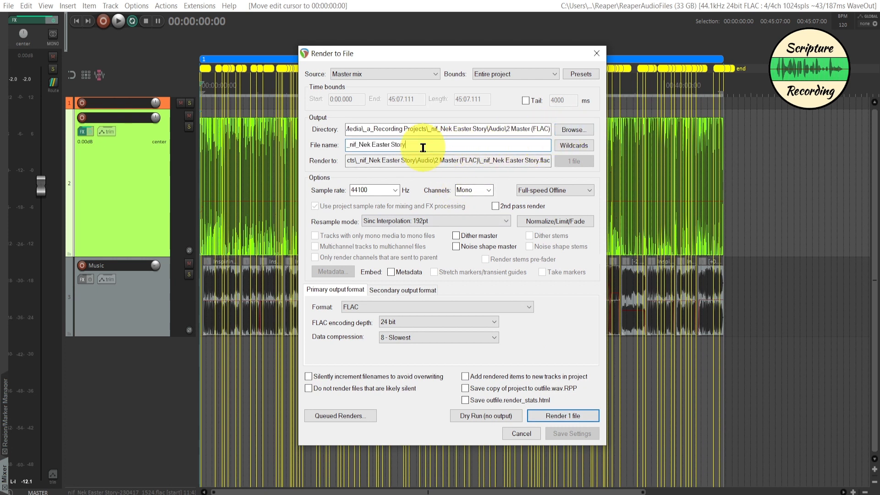
pyautogui.write('Na')
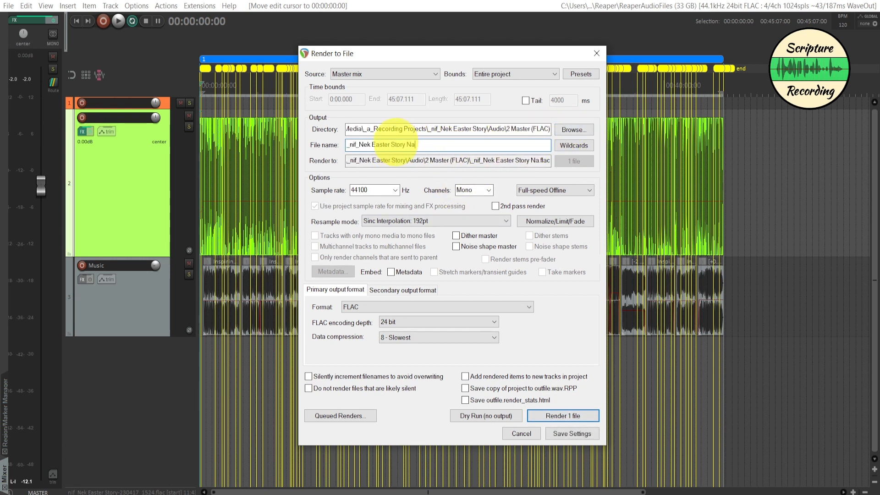
pyautogui.write('rration ')
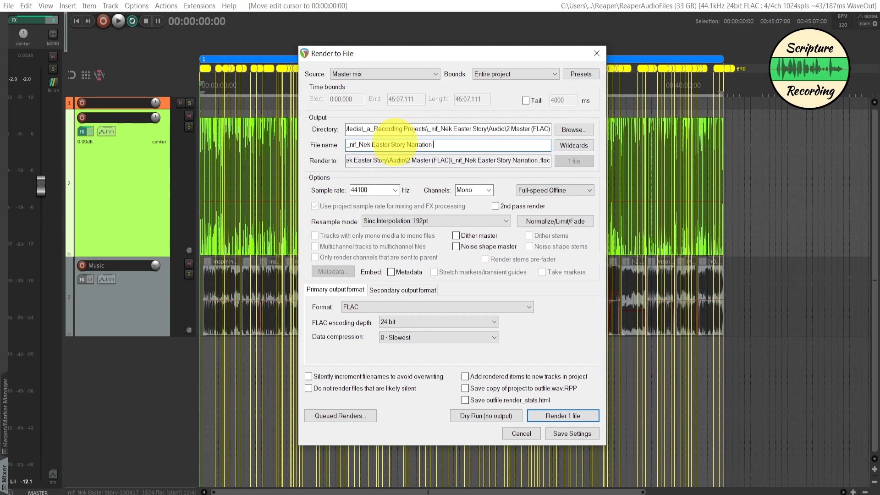
pyautogui.write('& Music')
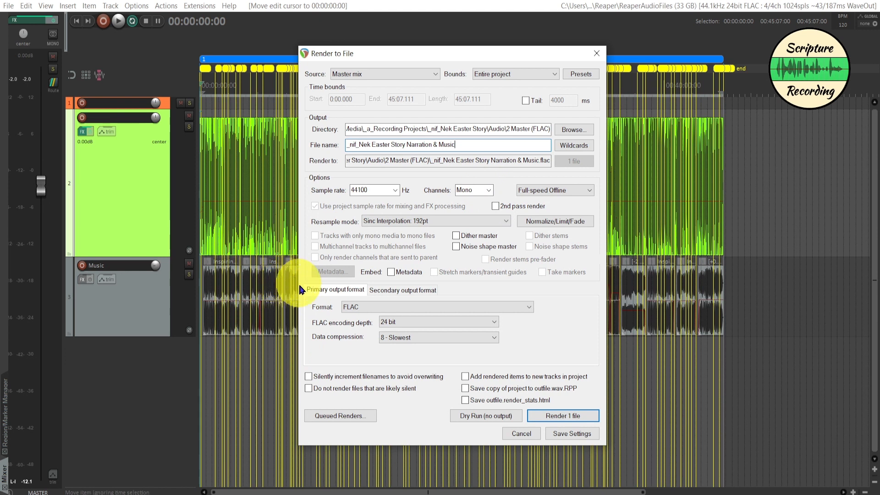
pyautogui.click(548, 415)
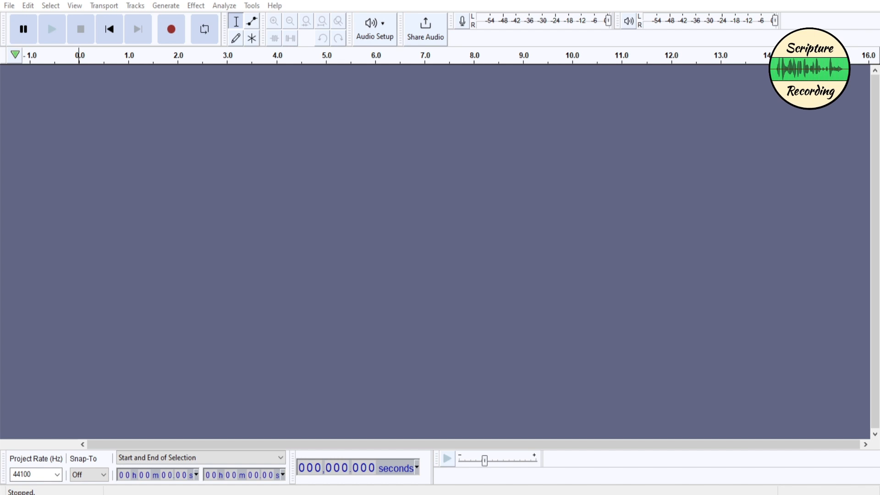
# Load the Narration & Music FLAC into Audacity and import its labels from nif_Nek Easter Story.txt in the 3 Markers folder.
pyautogui.moveTo(417, 128); pyautogui.dragTo(256, 175)
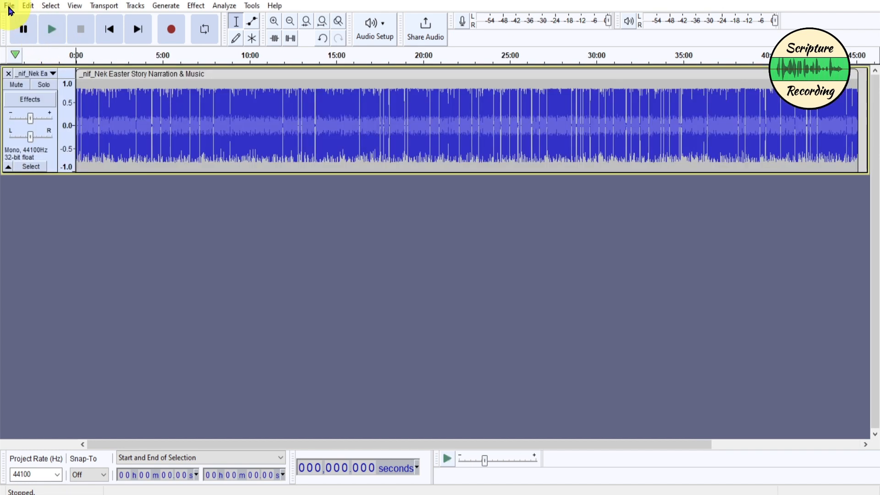
pyautogui.click(9, 6)
pyautogui.moveTo(52, 112)
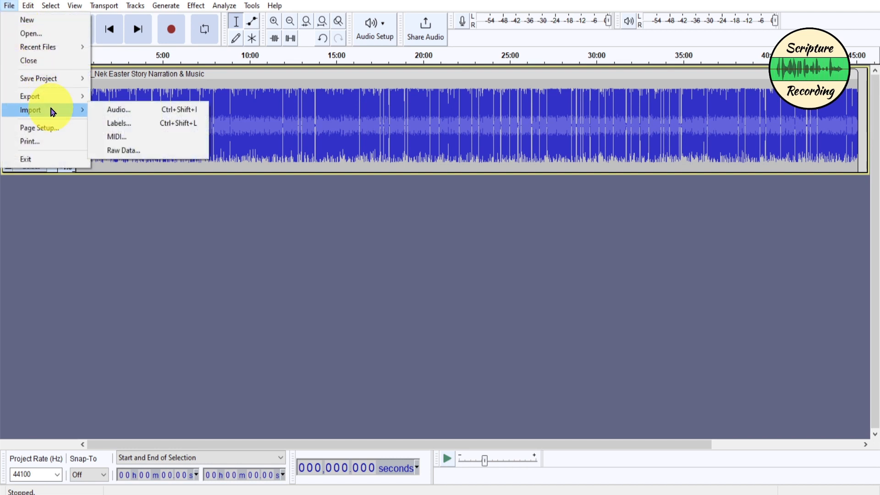
pyautogui.click(115, 124)
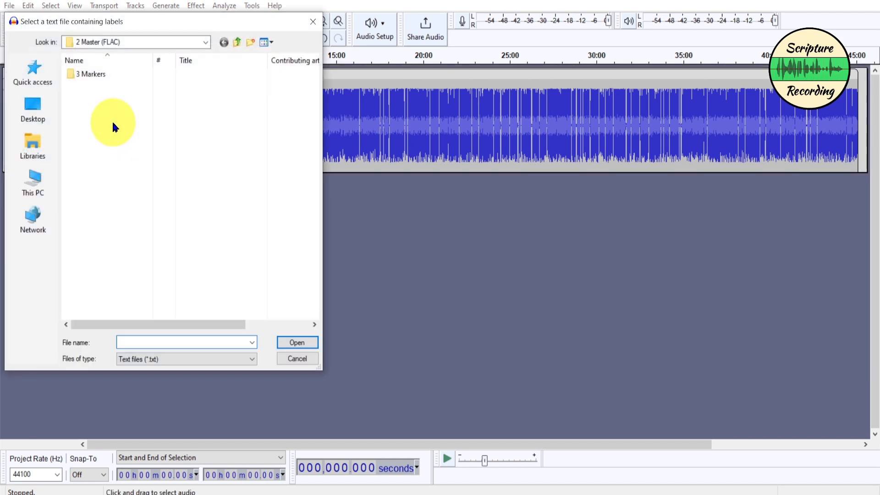
pyautogui.doubleClick(88, 76)
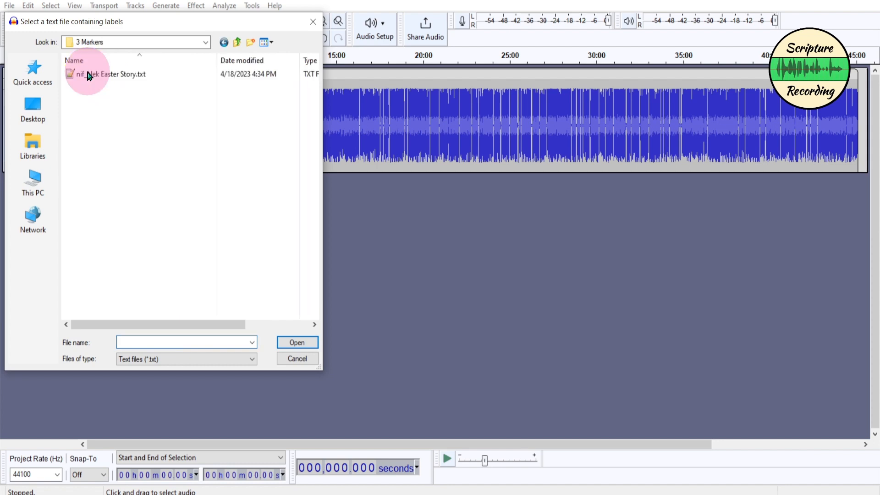
pyautogui.doubleClick(103, 73)
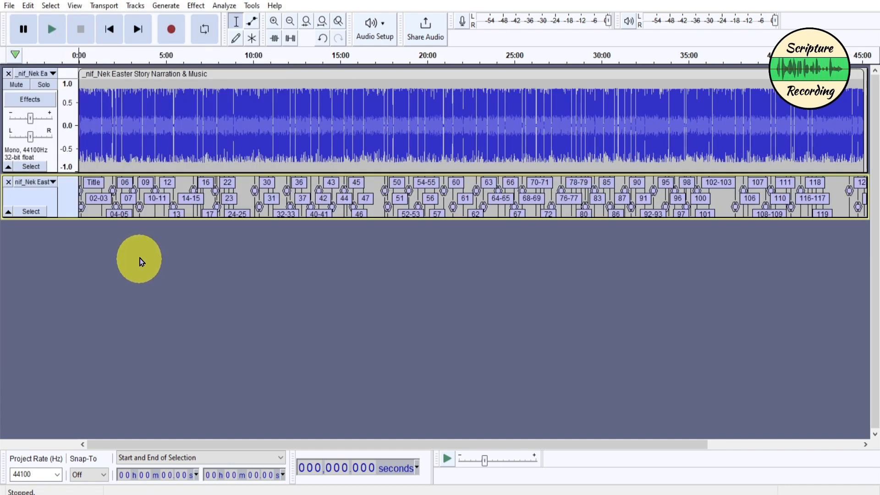
# Inspect how the imported verse labels line up with the pauses in the waveform around labels 16 to 24-25.
pyautogui.hotkey('ctrl', '1')
pyautogui.hotkey('ctrl', '1')
pyautogui.hotkey('ctrl', '1')
pyautogui.hotkey('ctrl', '1')
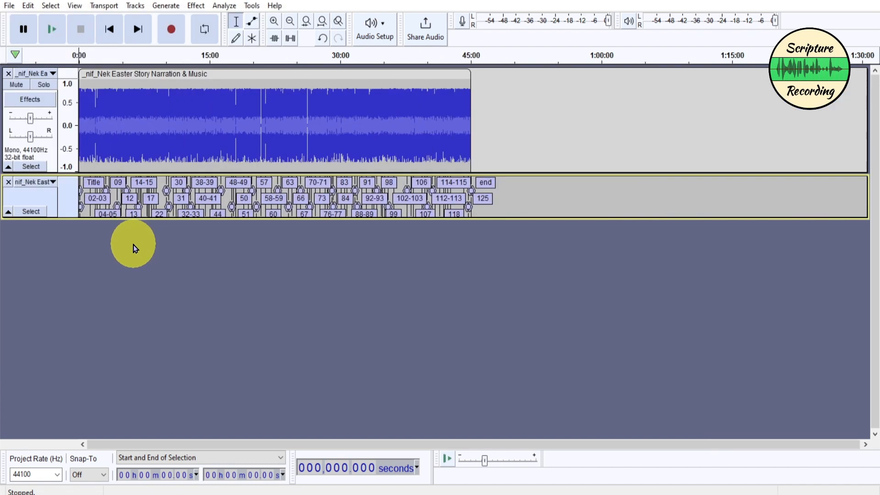
pyautogui.keyDown('ctrl'); pyautogui.scroll(2, 135, 249); pyautogui.keyUp('ctrl')
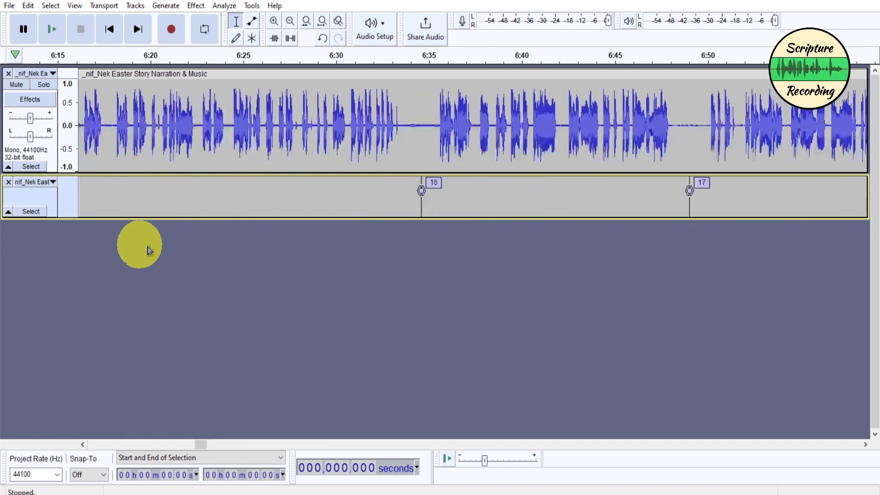
pyautogui.keyDown('ctrl'); pyautogui.scroll(-2, 369, 208); pyautogui.keyUp('ctrl')
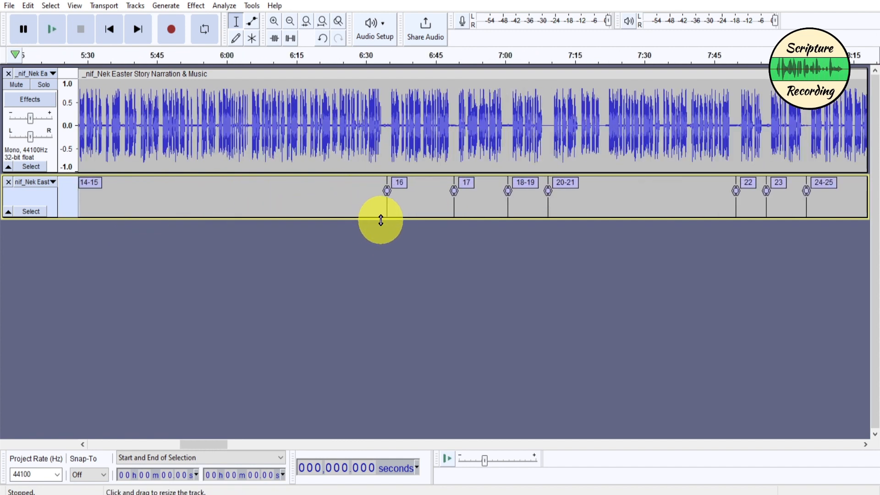
# Select the audio between labels 17 and 18-19 and examine up close how the markers fall in the pauses.
pyautogui.keyDown('ctrl'); pyautogui.scroll(1, 382, 201); pyautogui.keyUp('ctrl')
pyautogui.moveTo(393, 151); pyautogui.dragTo(635, 149)
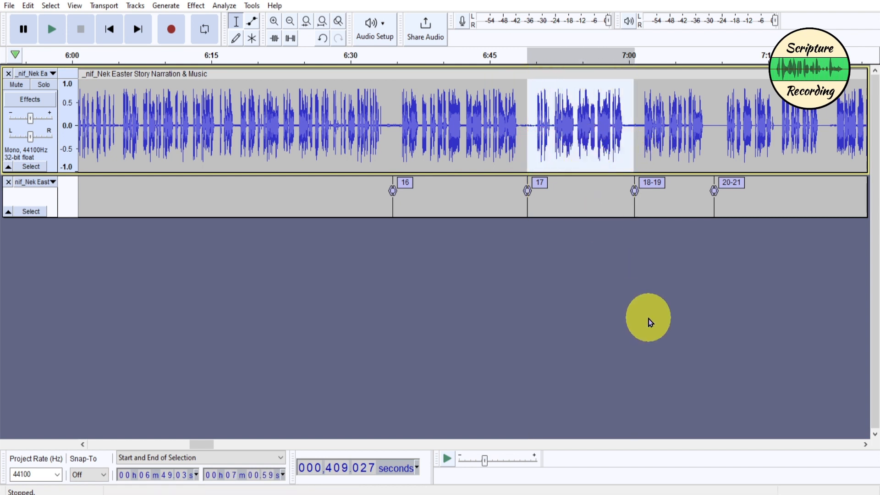
pyautogui.scroll(3, 572, 271)
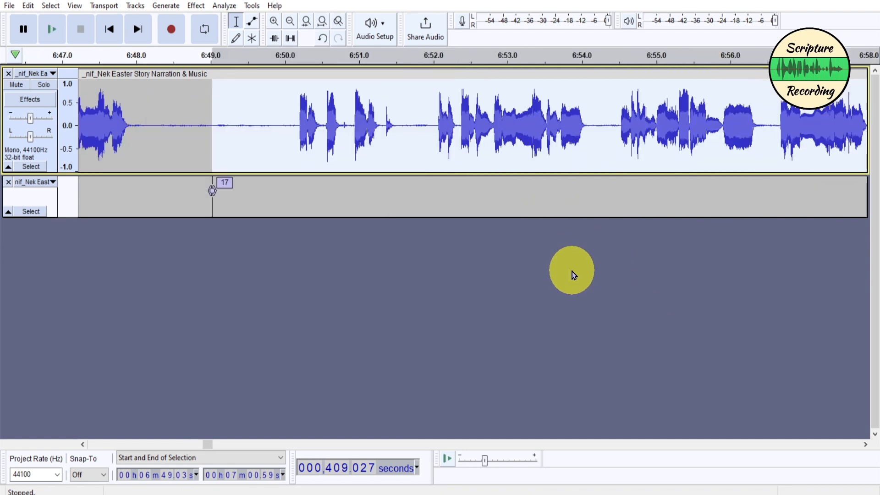
pyautogui.scroll(-7, 573, 271)
pyautogui.scroll(-1, 573, 274)
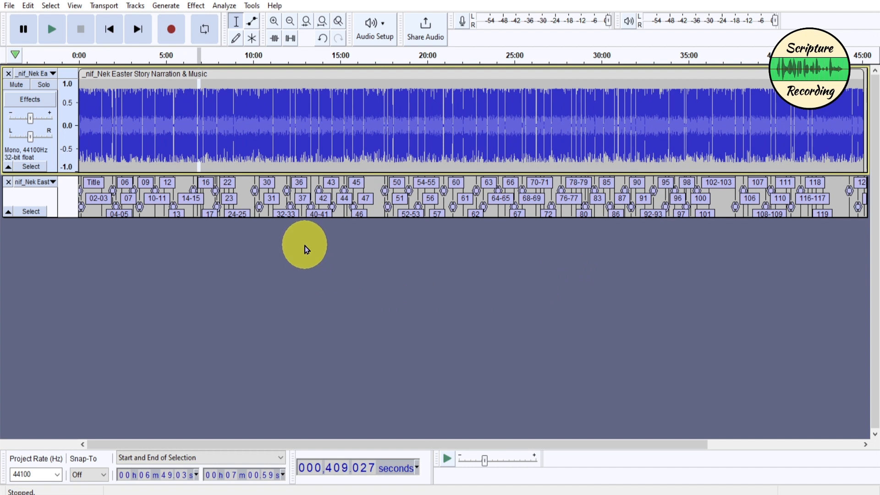
# Export the Narration & Music audio as multiple FLAC files, split at the labels and named by label, into the Audio for Video folder.
pyautogui.click(10, 6)
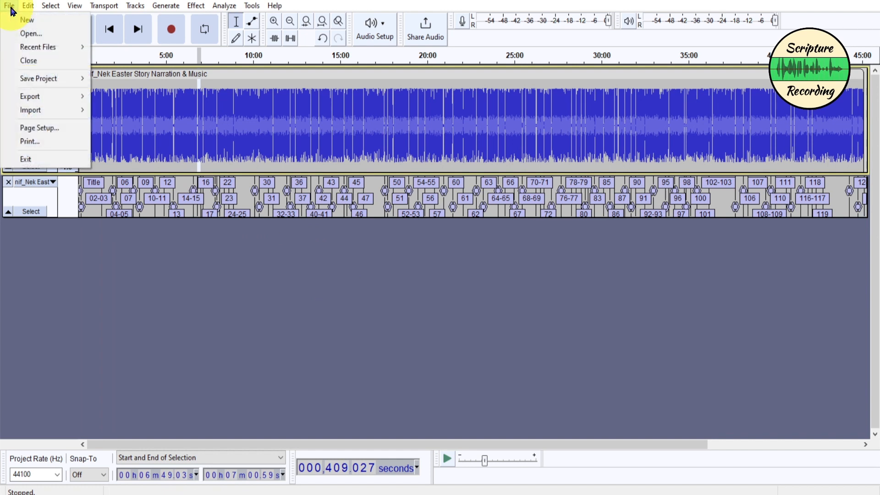
pyautogui.moveTo(44, 97)
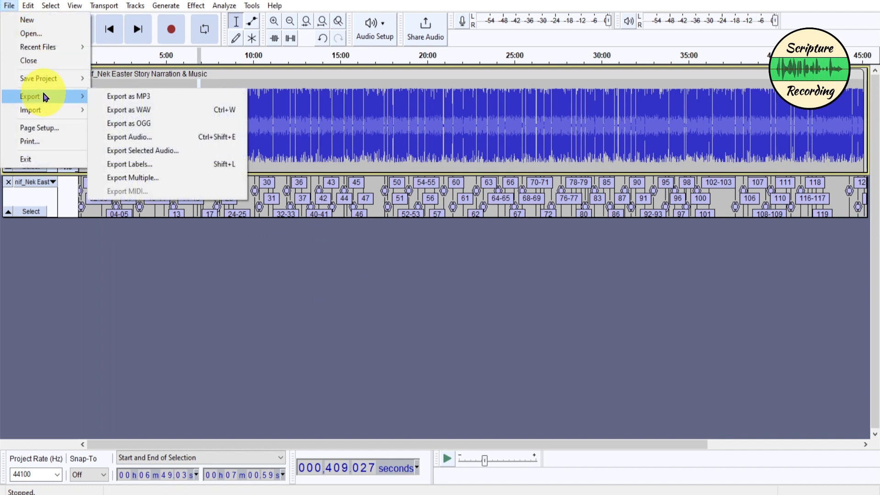
pyautogui.click(153, 182)
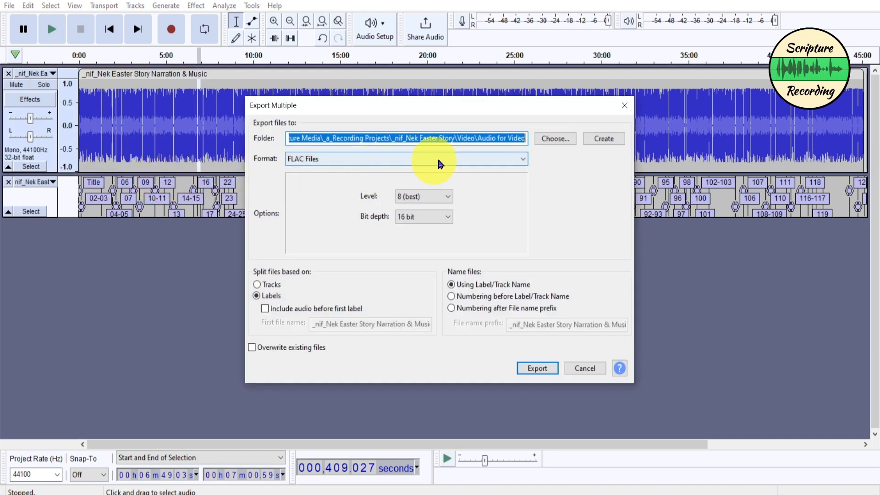
pyautogui.click(556, 140)
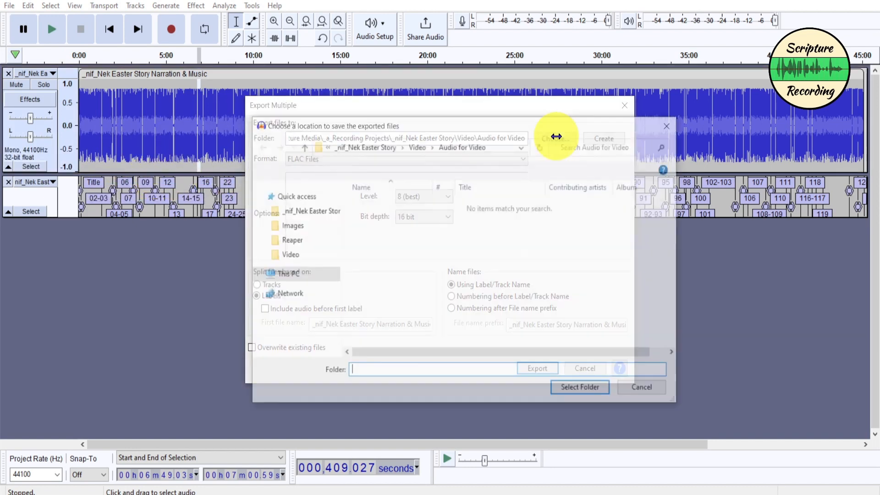
pyautogui.click(417, 146)
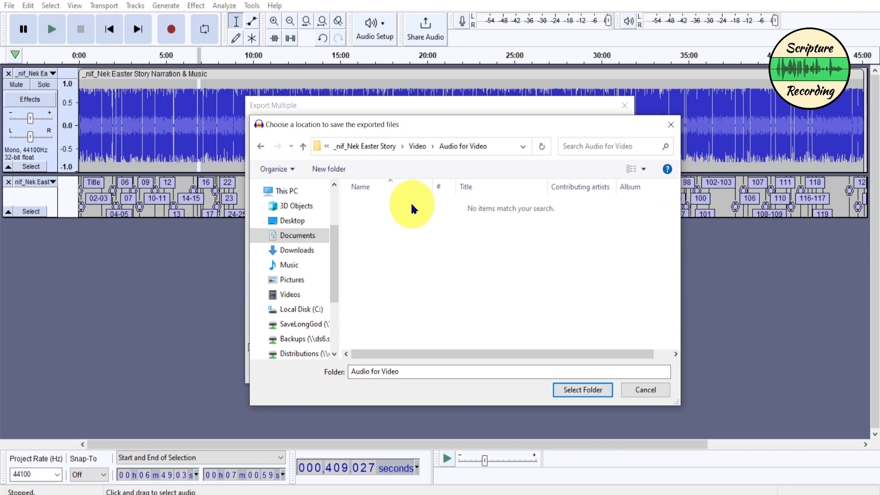
pyautogui.click(574, 390)
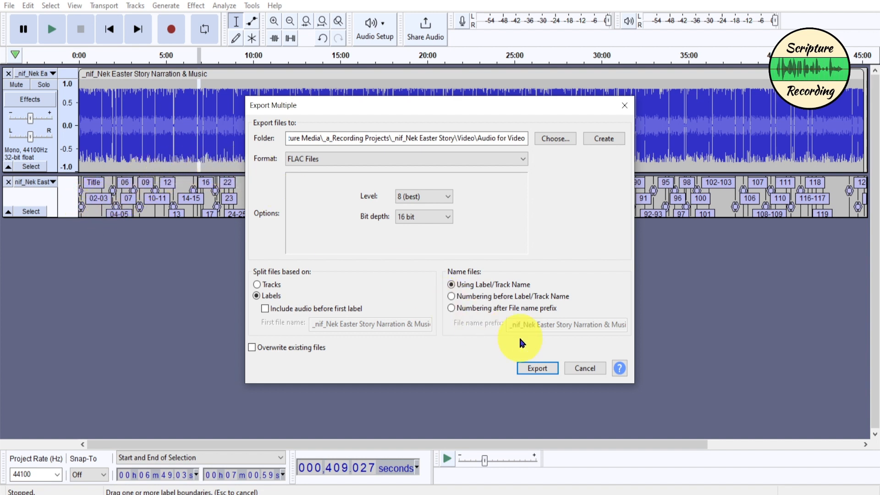
pyautogui.click(539, 369)
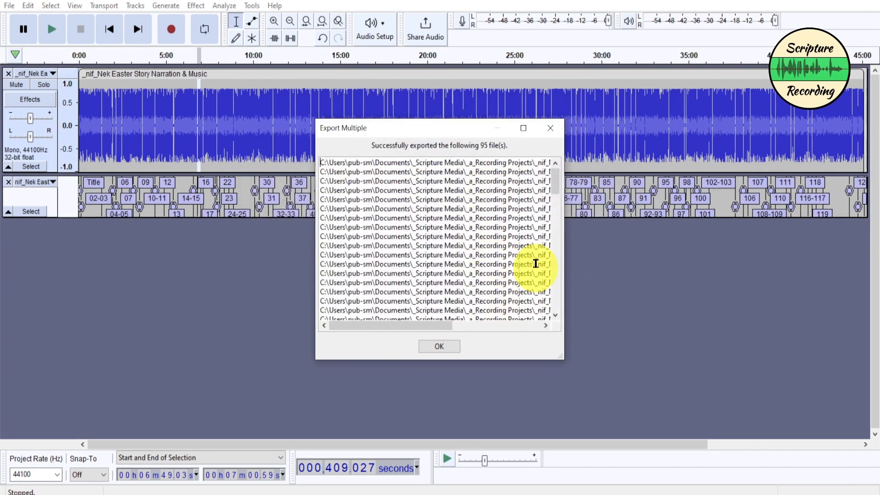
pyautogui.moveTo(447, 326); pyautogui.dragTo(559, 327)
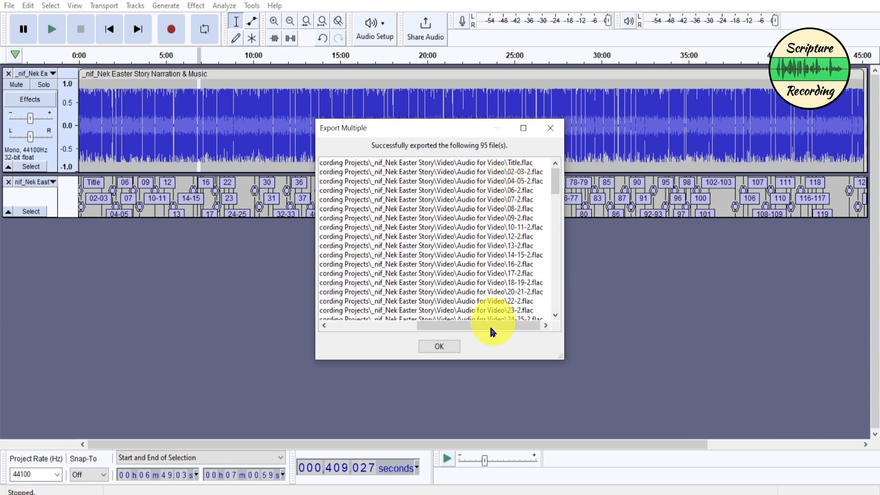
pyautogui.click(451, 351)
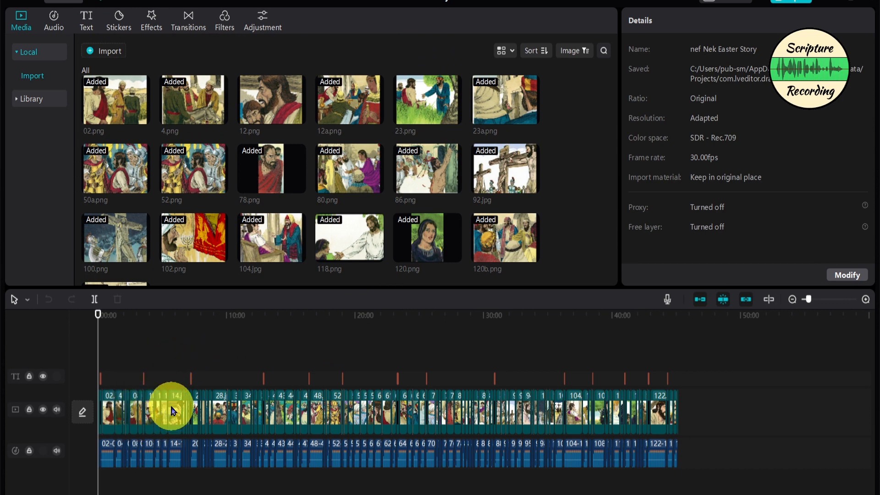
# In the CapCut project, examine how the verse FLAC clips align with the images and title texts, briefly playing the 4.png clip.
pyautogui.scroll(2, 173, 410)
pyautogui.scroll(6, 173, 411)
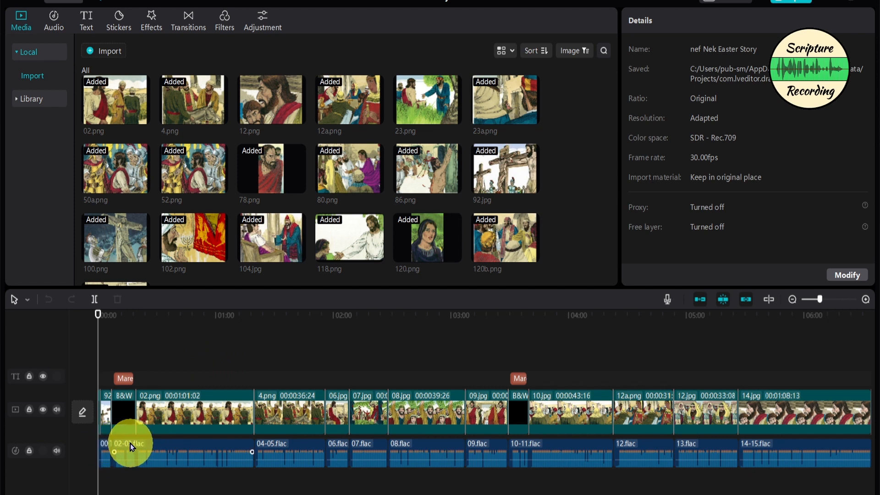
pyautogui.scroll(5, 122, 447)
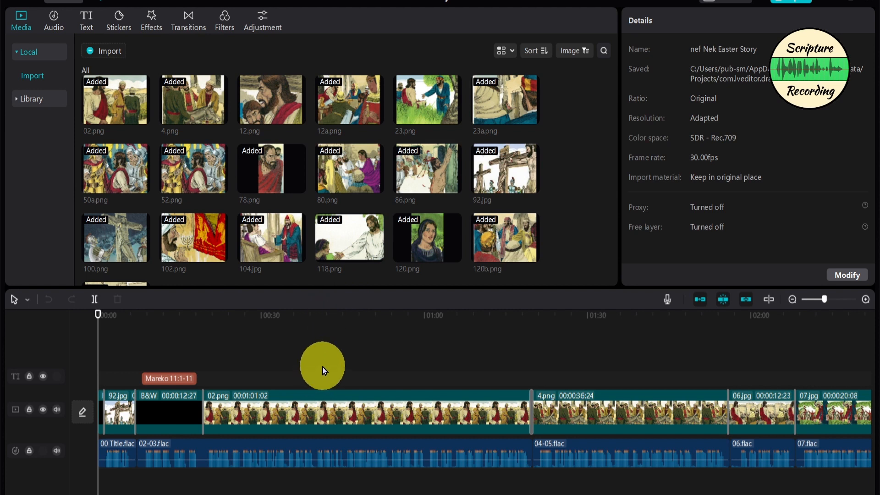
pyautogui.click(566, 377)
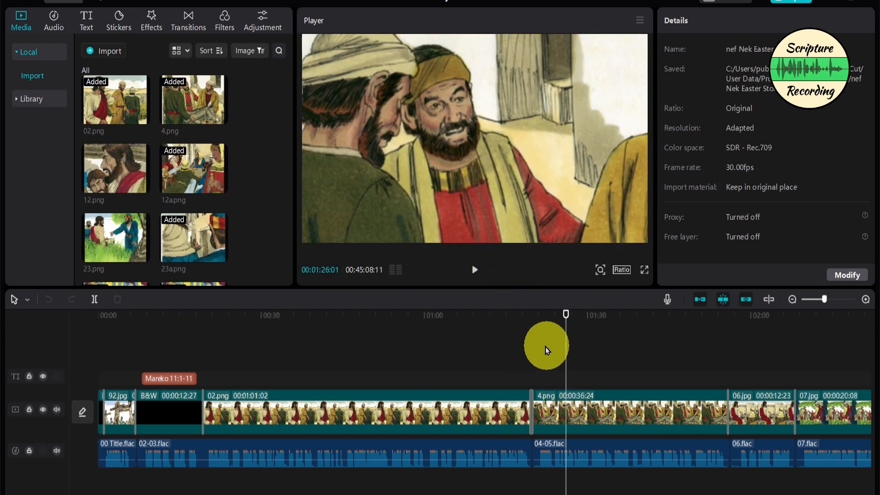
pyautogui.click(550, 359)
pyautogui.press('space')
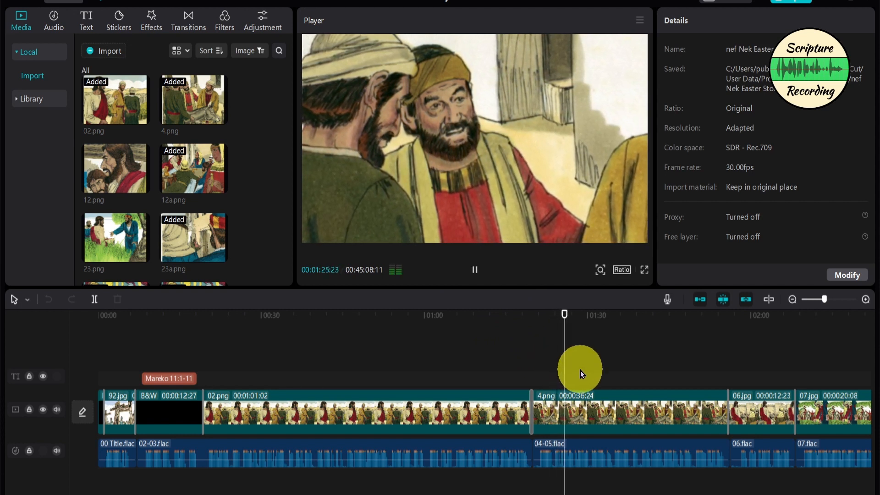
pyautogui.press('space')
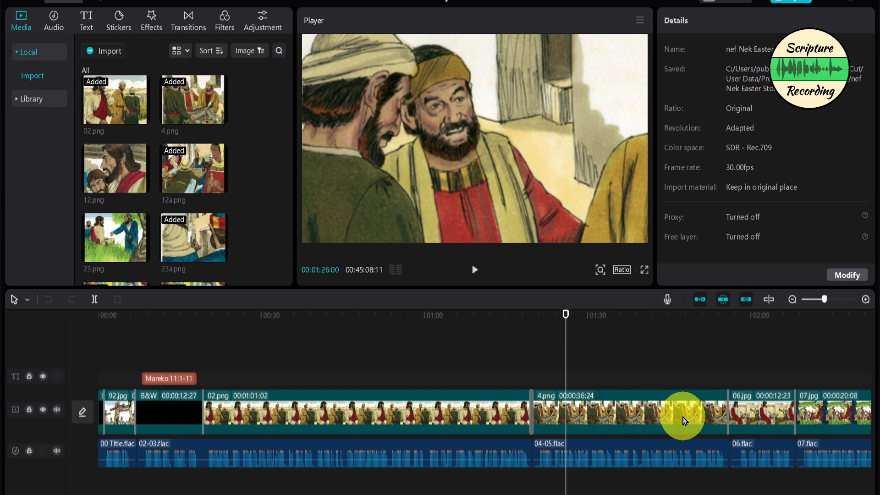
pyautogui.scroll(3, 669, 420)
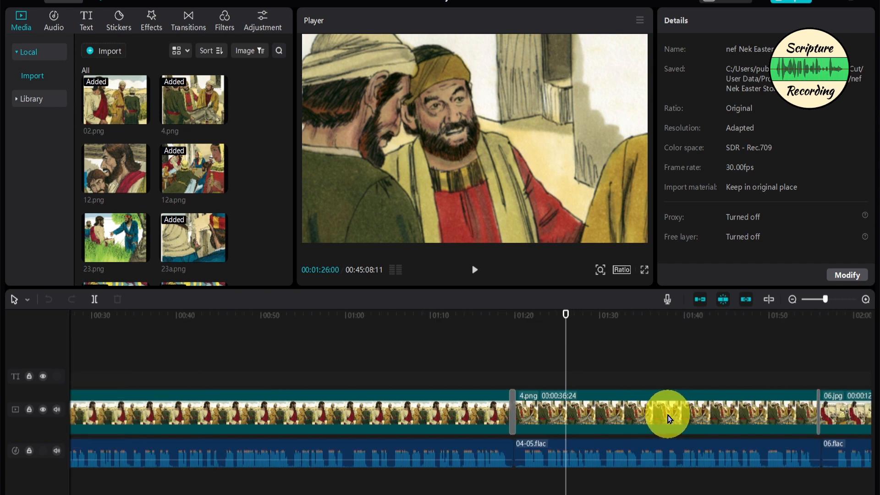
pyautogui.scroll(-5, 669, 419)
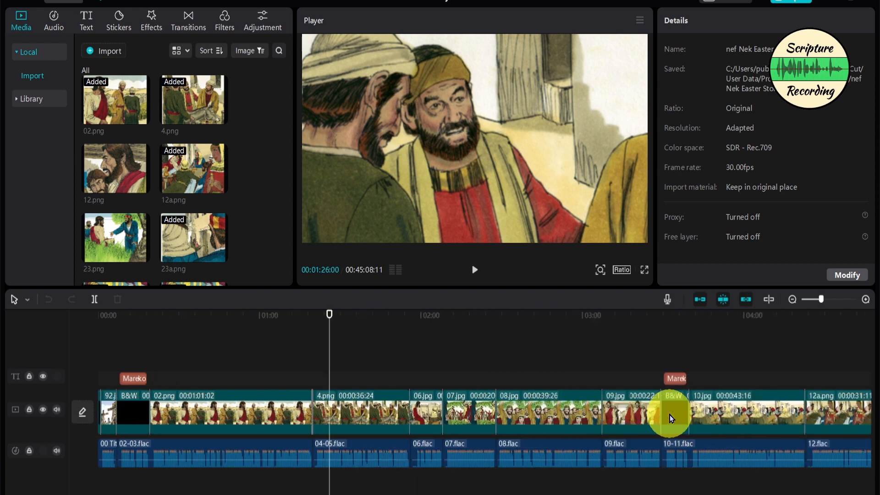
pyautogui.scroll(-4, 670, 419)
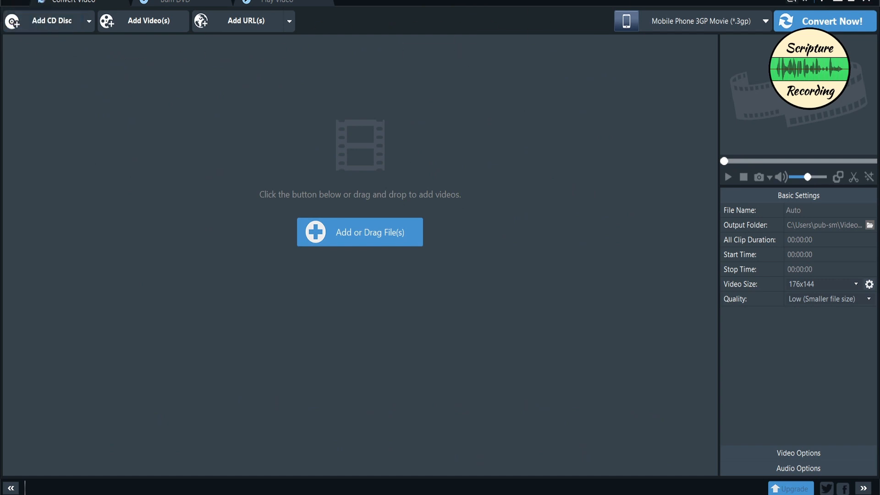
# In the video converter, add the nef Nek Easter Story MP4 and set the output profile to Google Android MPEG-4 Movie (*.mp4).
pyautogui.moveTo(656, 2); pyautogui.dragTo(288, 145)
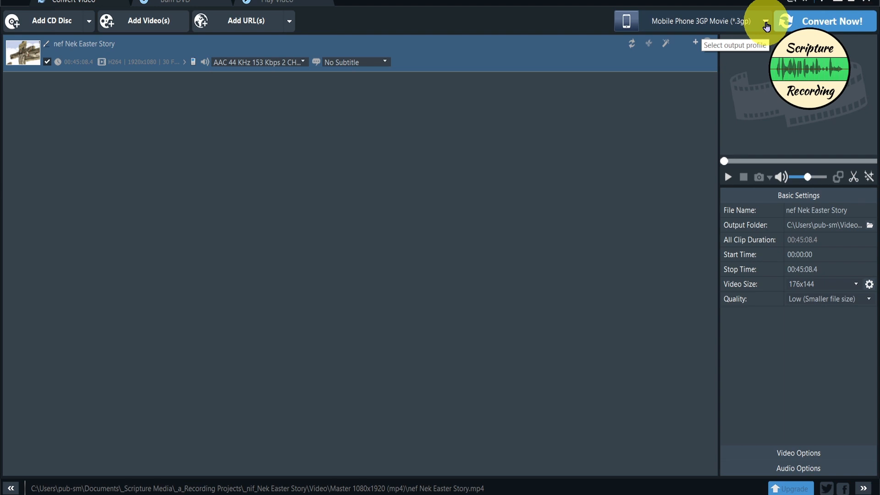
pyautogui.click(765, 23)
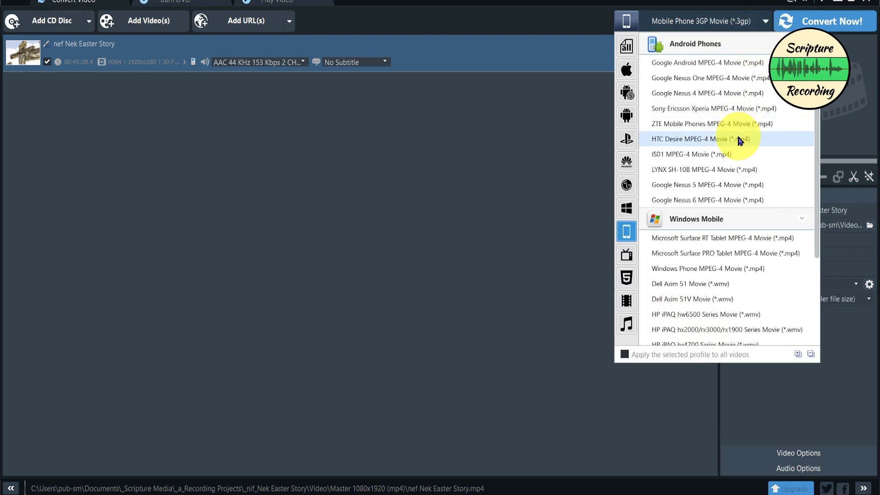
pyautogui.click(707, 66)
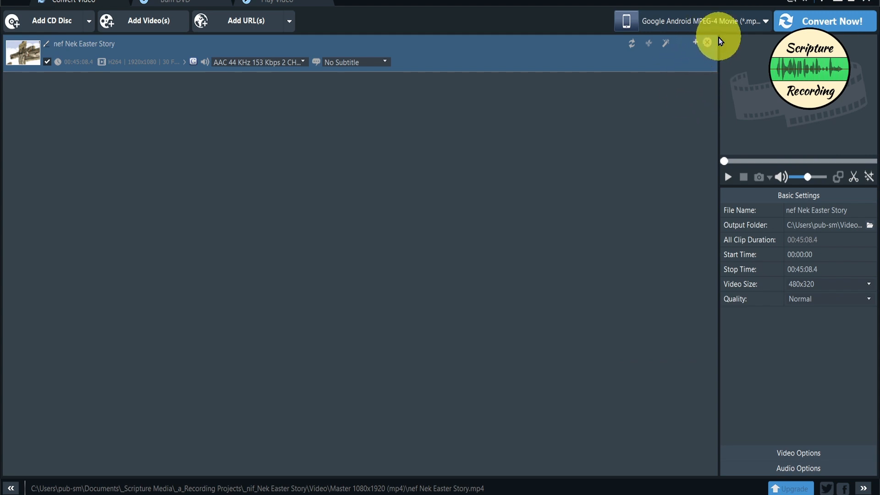